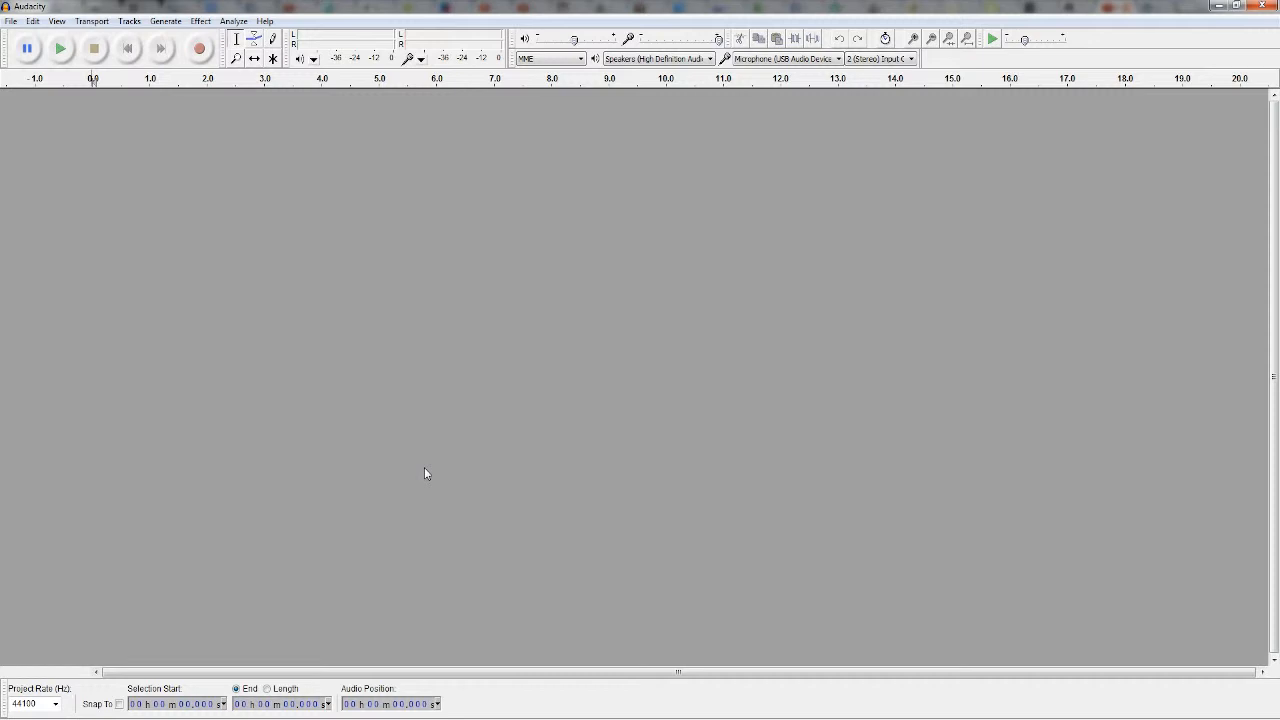
Open the preferences, look through the Effects, Keyboard, Recording and Playback categories, and return to the Devices settings
left_click(67, 171)
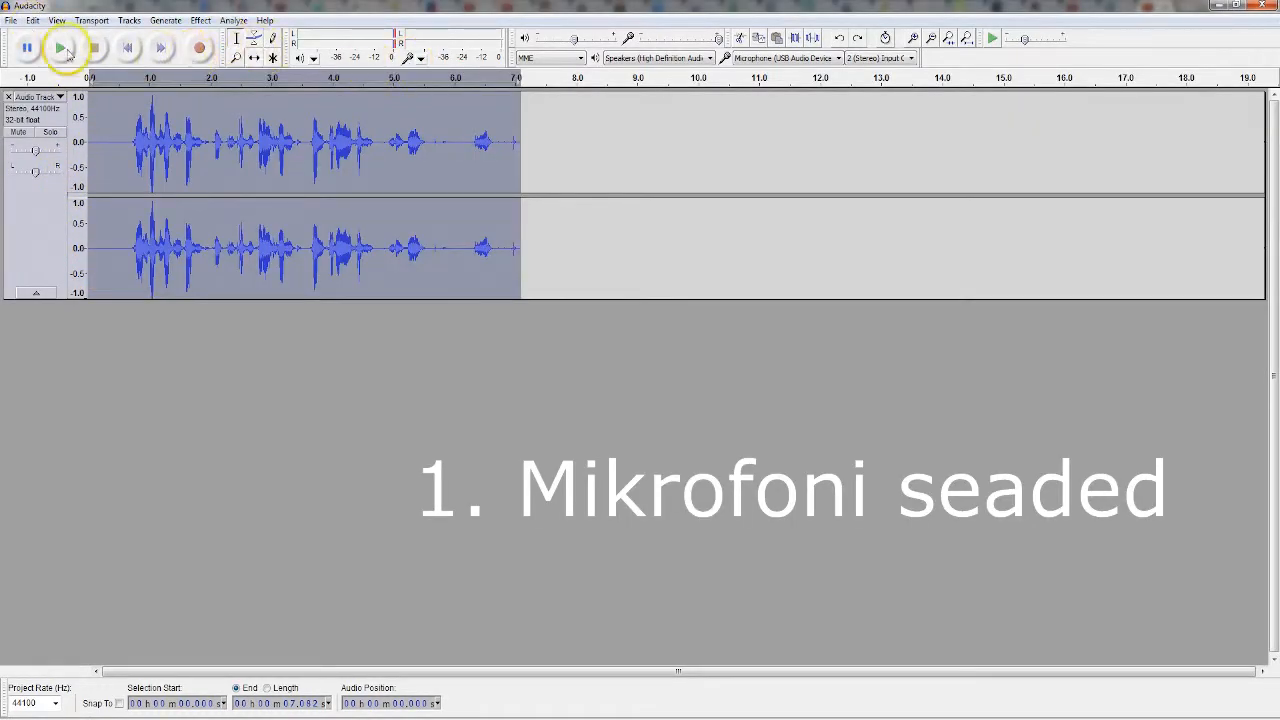
left_click(33, 20)
left_click(89, 311)
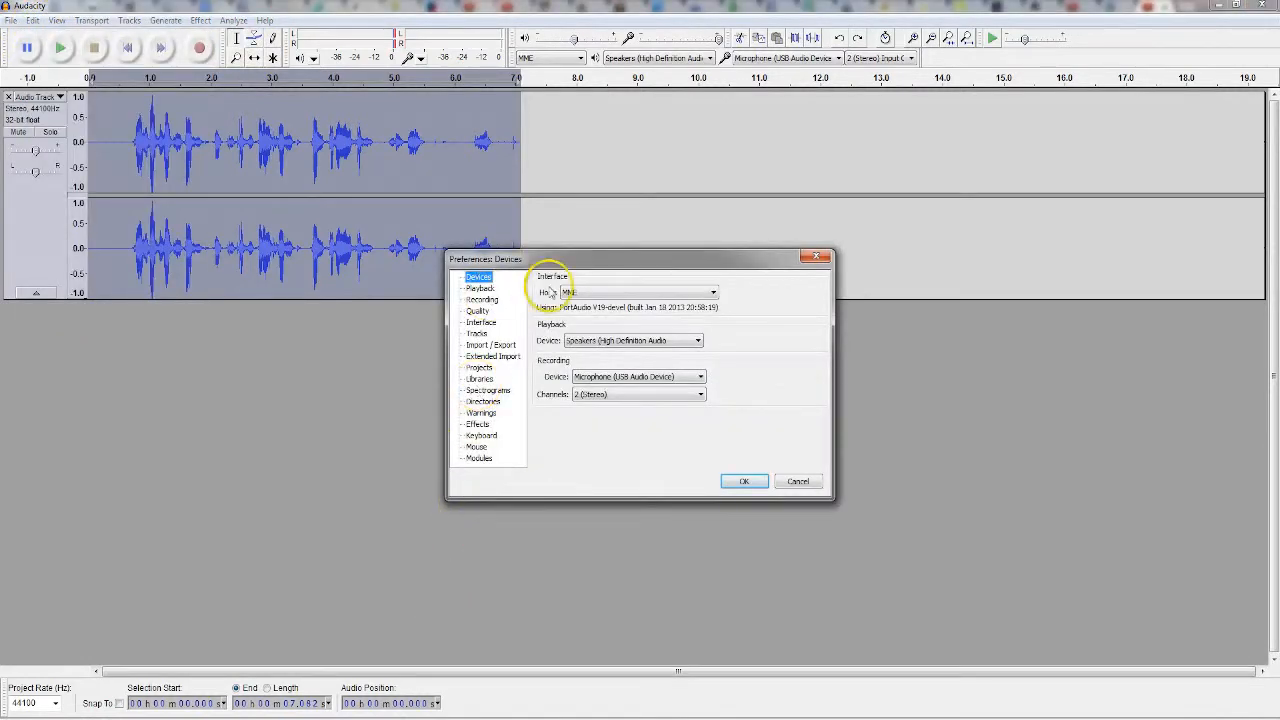
left_click(477, 424)
left_click(480, 435)
left_click(481, 300)
left_click(480, 292)
left_click(478, 277)
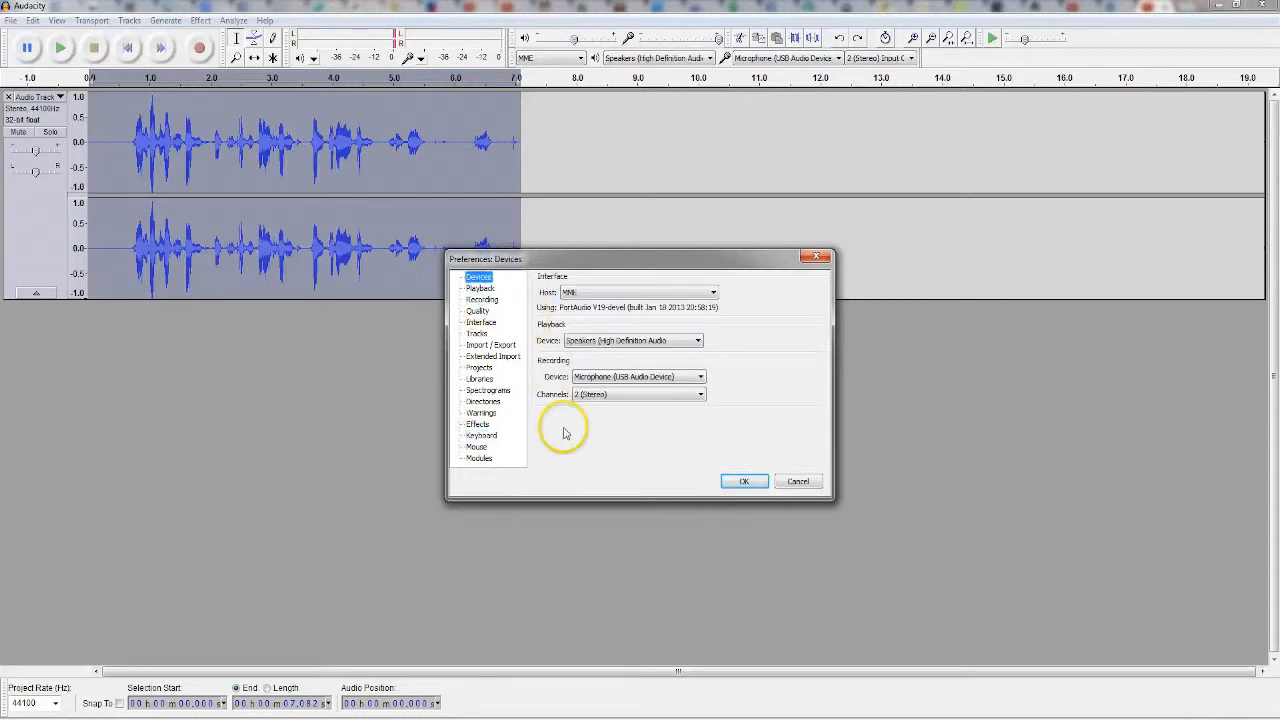
Configure the MME host, high-definition speakers for playback and the USB microphone in 2 (Stereo) for recording, and apply the preferences
left_click(586, 293)
left_click(586, 299)
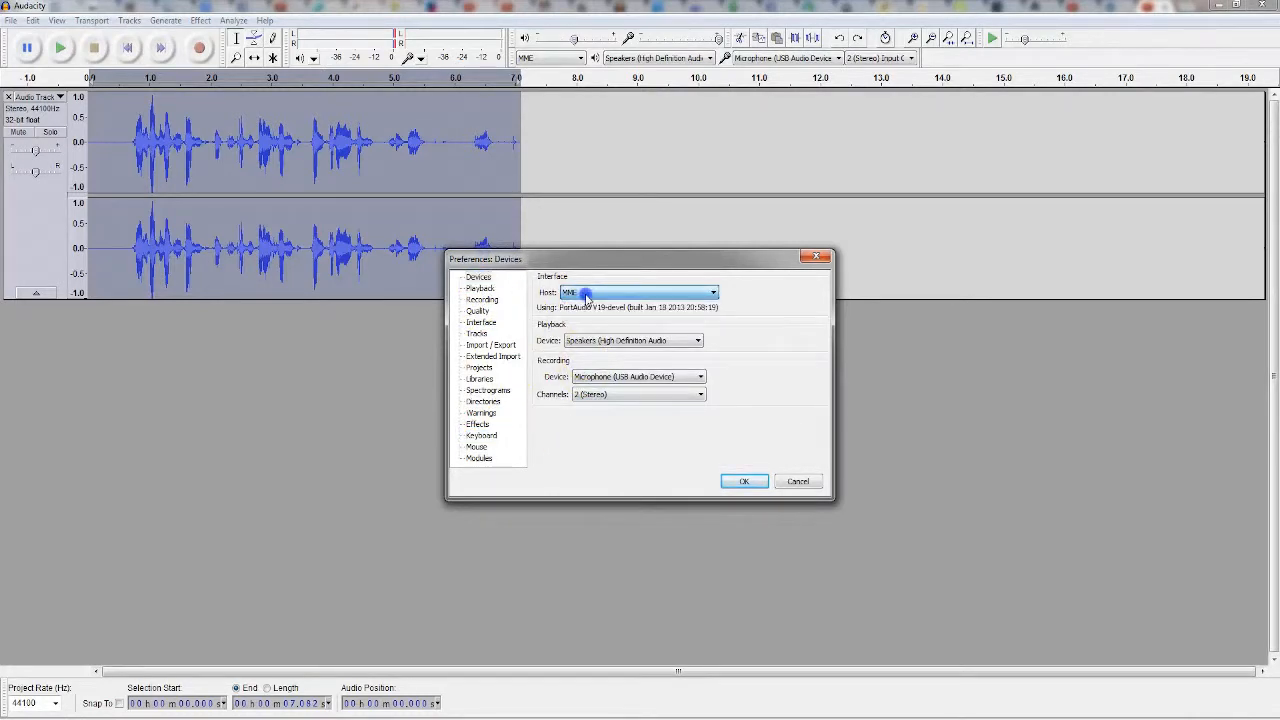
left_click(607, 341)
left_click(627, 340)
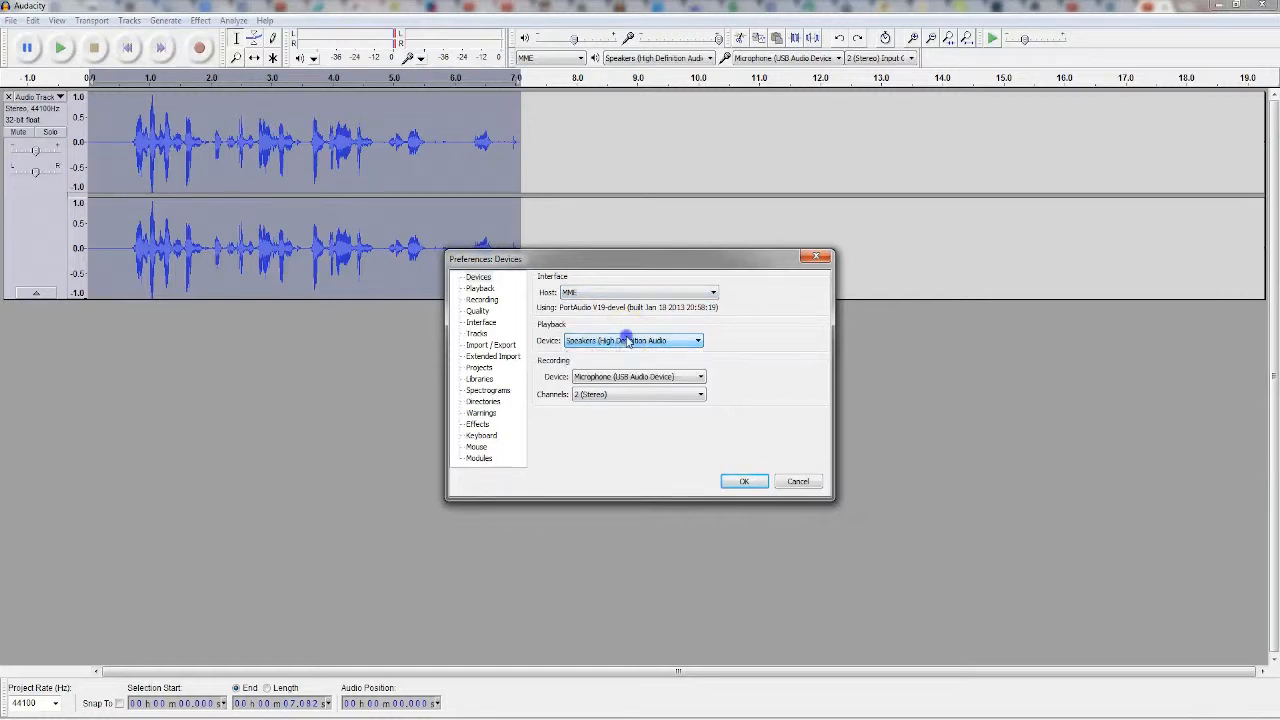
left_click(642, 377)
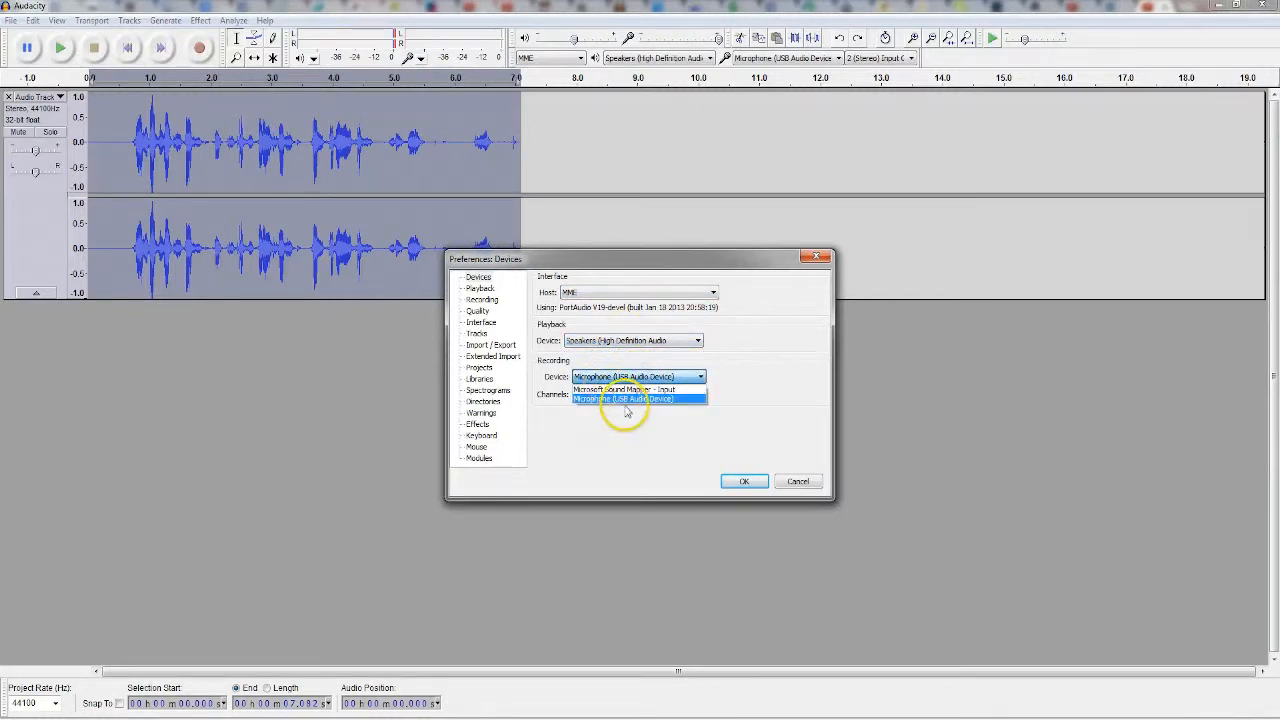
left_click(631, 399)
left_click(608, 395)
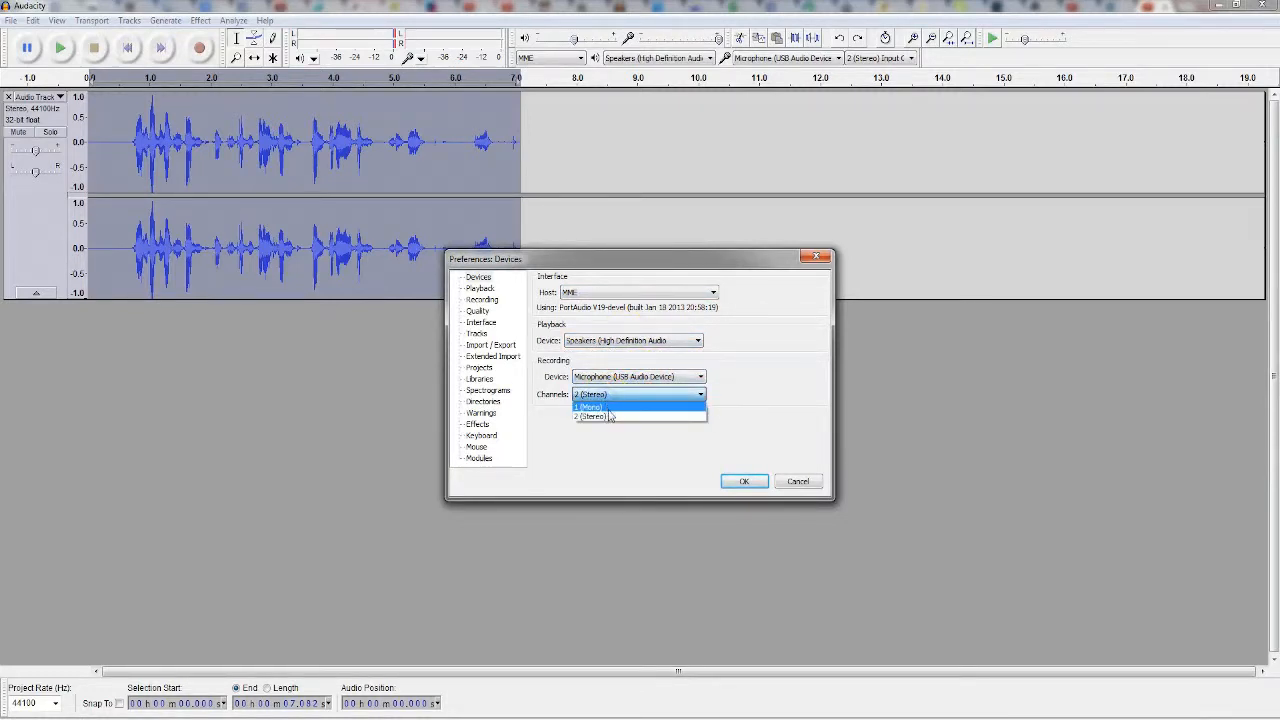
left_click(610, 416)
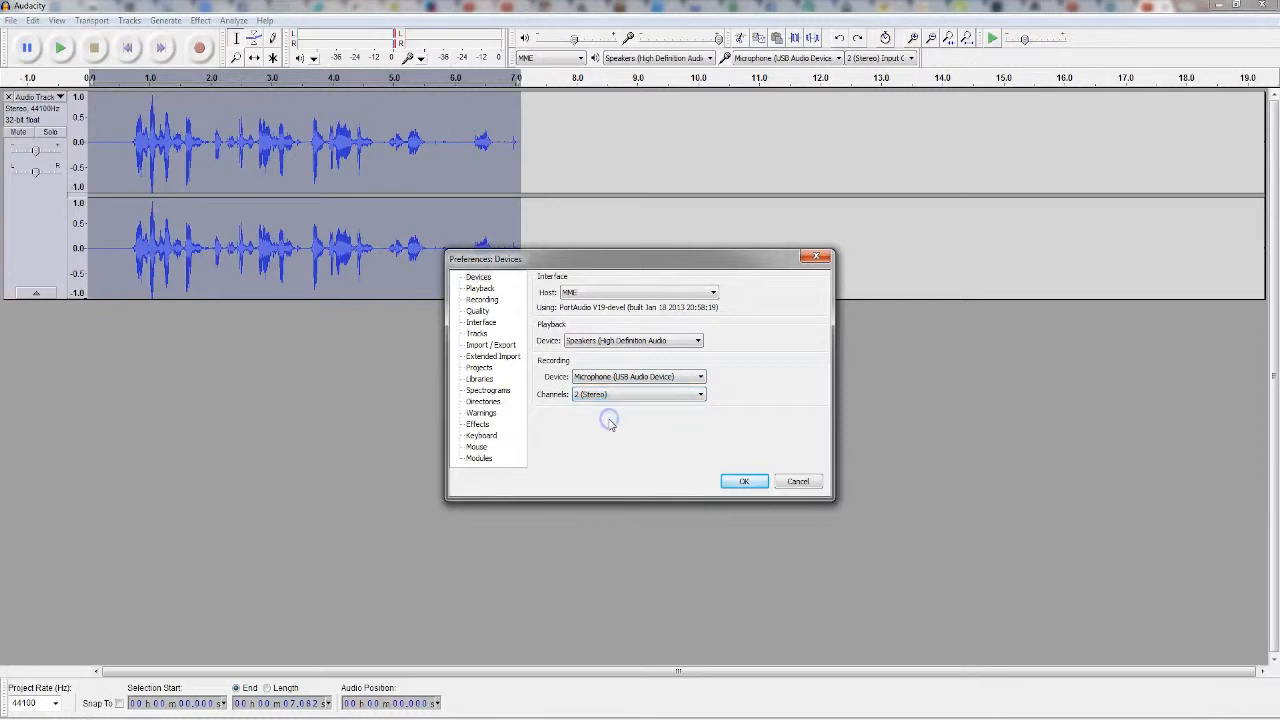
left_click(760, 484)
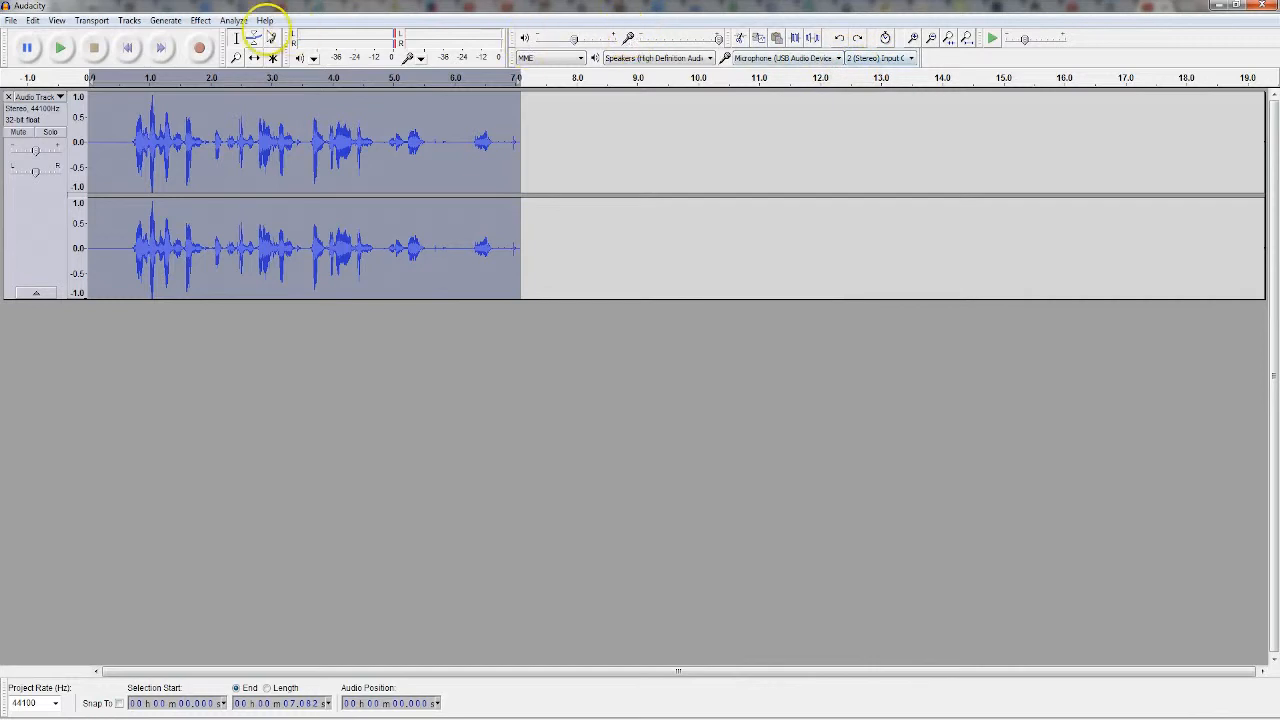
Record a short test take onto a new stereo track below the existing one
left_click(200, 47)
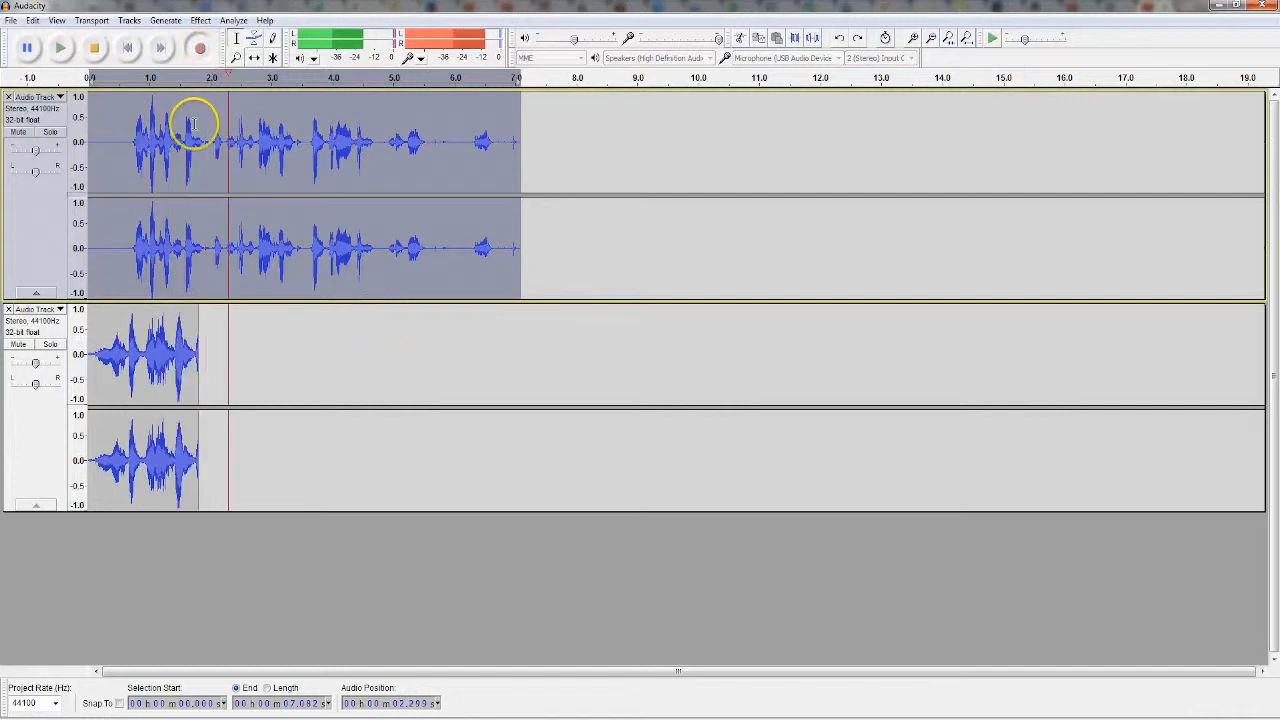
left_click(95, 48)
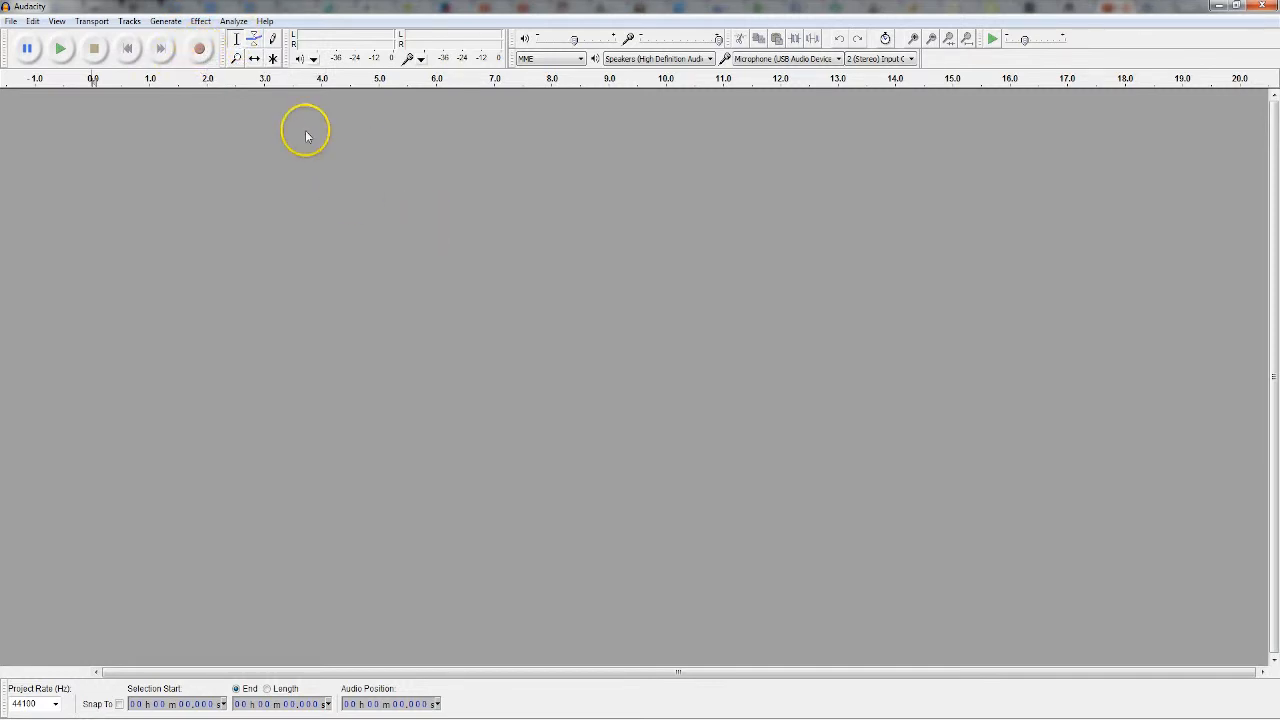
Record a voice track about 7 seconds long in the empty project and play it back
left_click(201, 50)
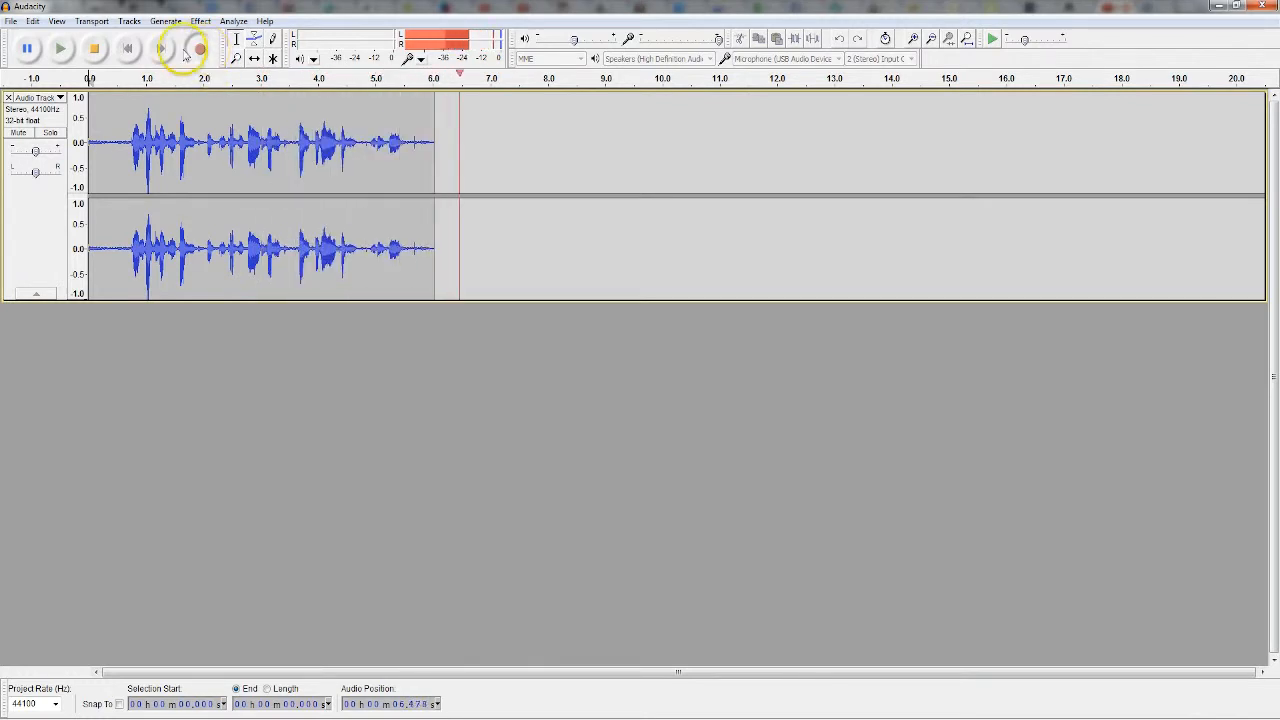
left_click(94, 50)
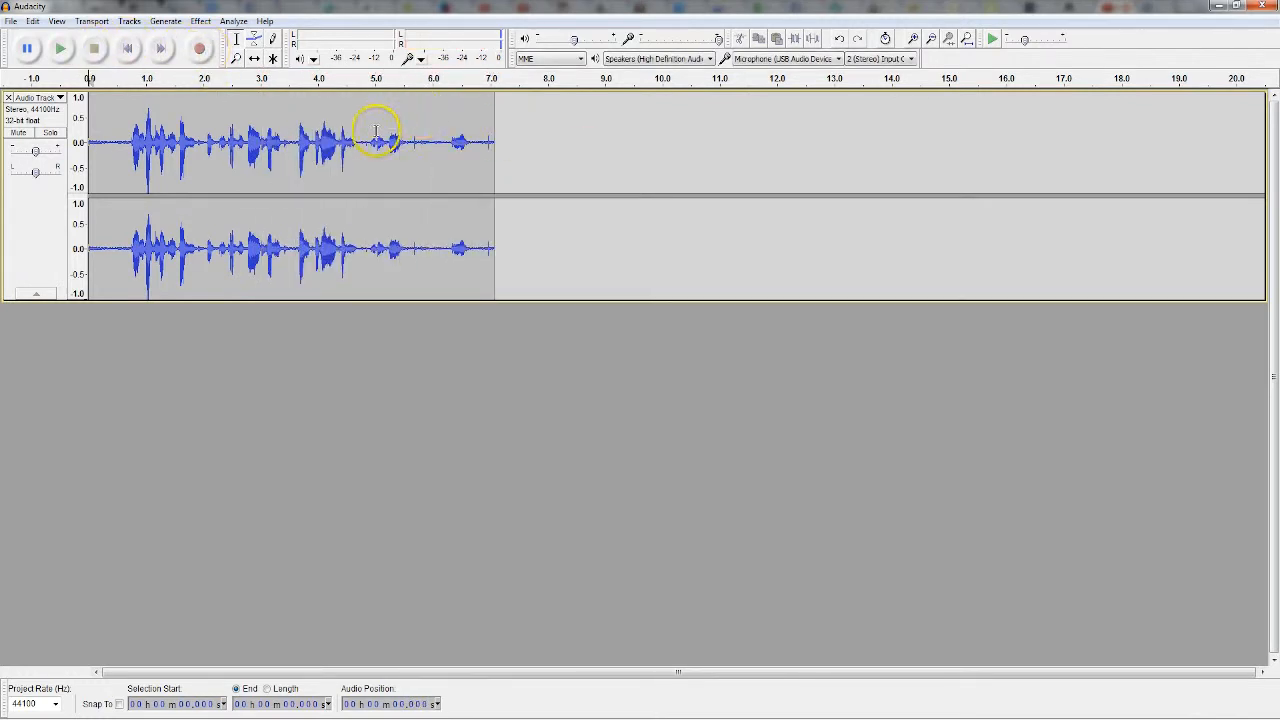
left_click(68, 48)
Capture a Noise Removal profile from the quiet opening of the recording, between 0 and about 0.72 seconds
left_click(89, 128)
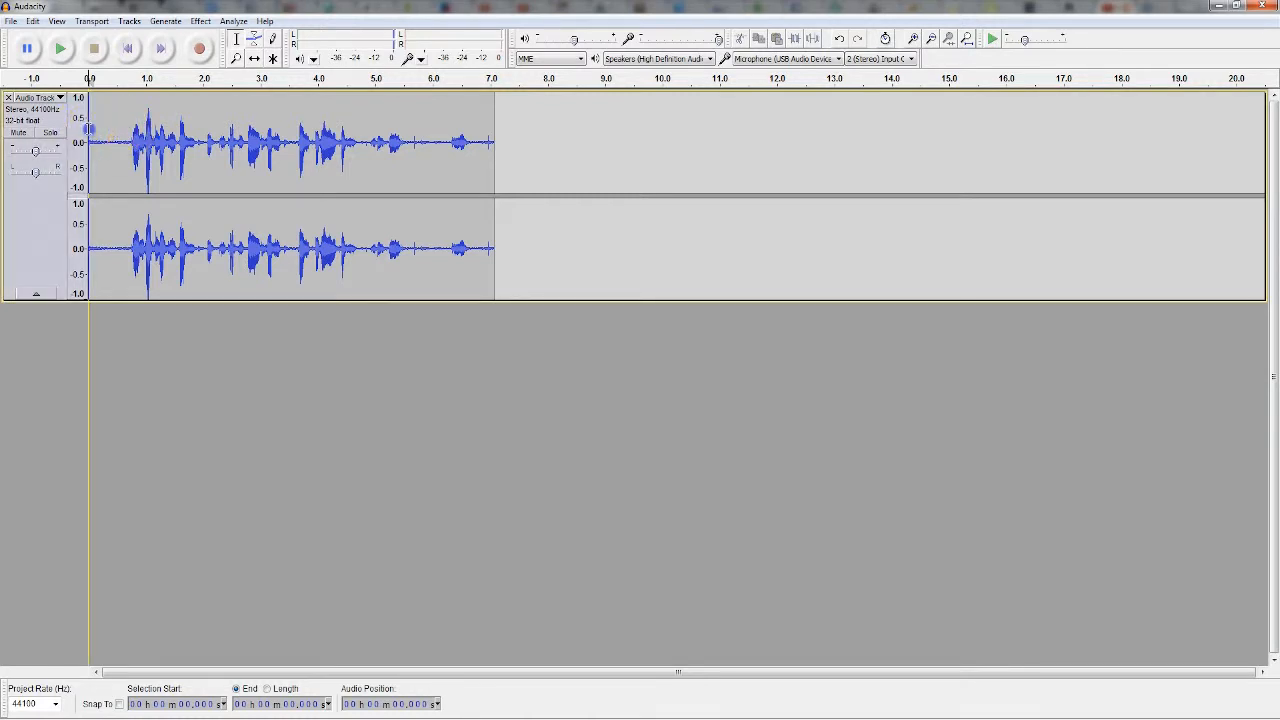
left_click_drag(89, 128, 130, 148)
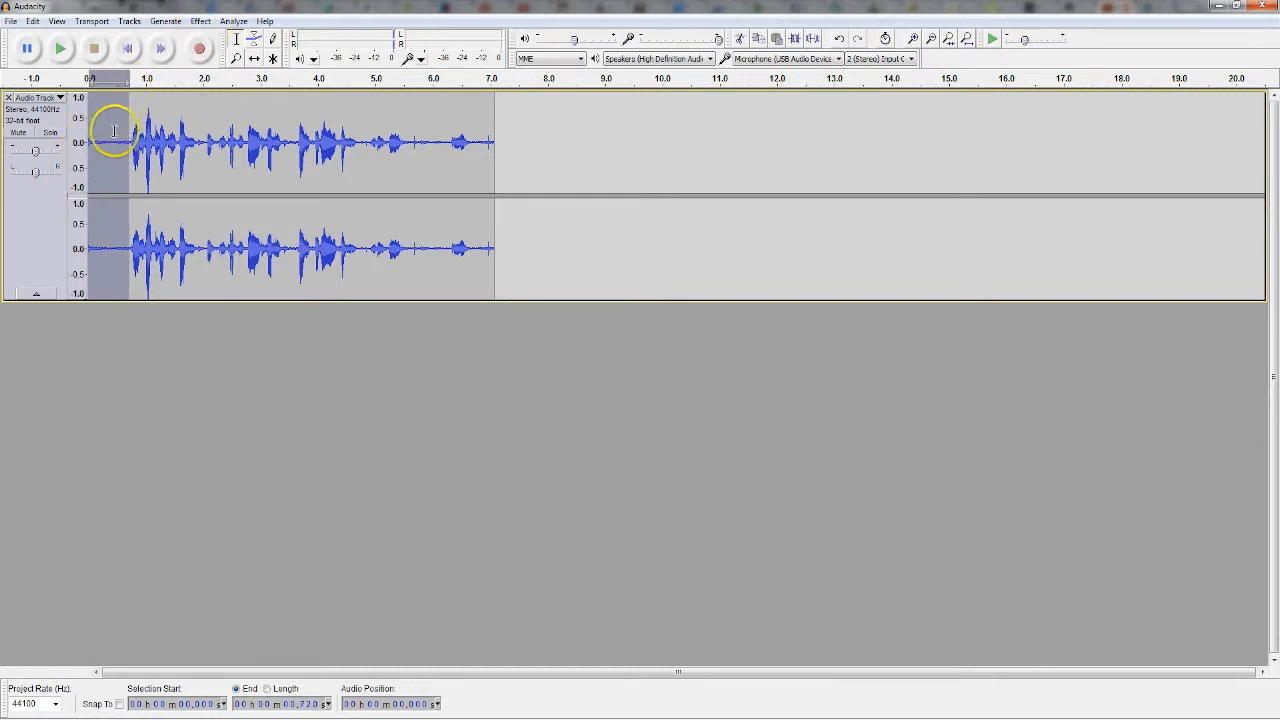
left_click(199, 22)
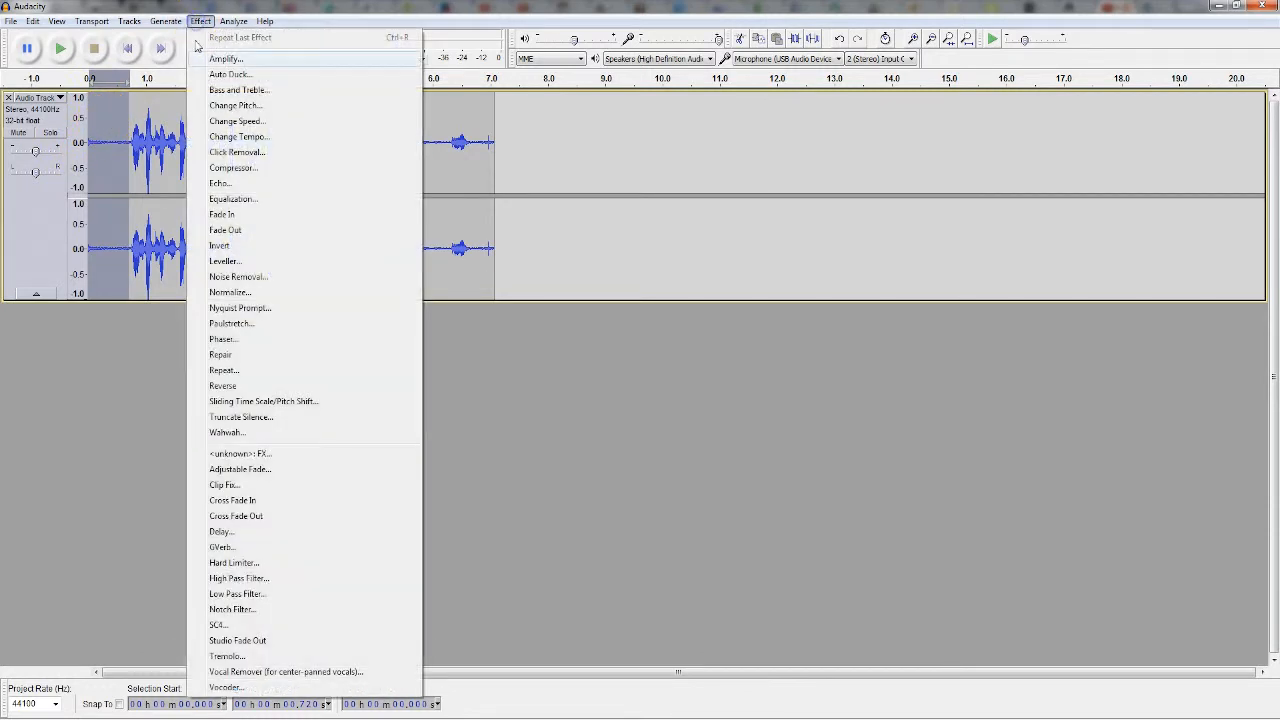
left_click(226, 278)
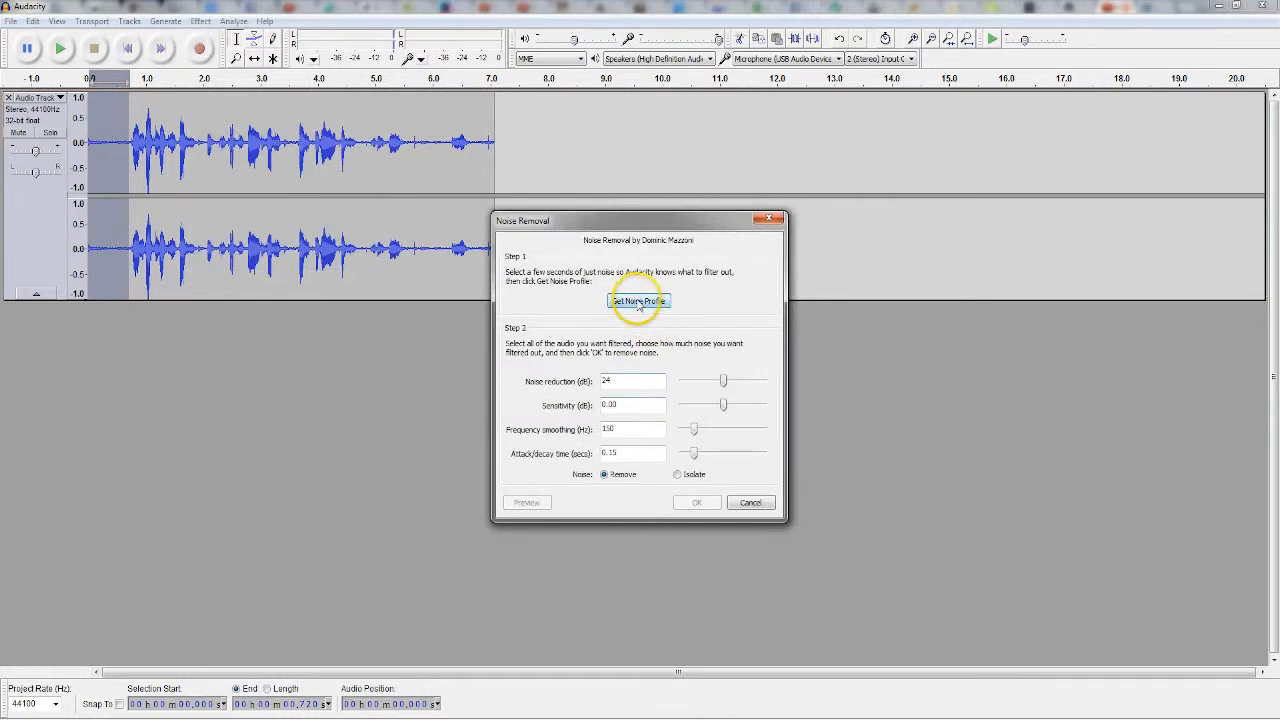
left_click(633, 301)
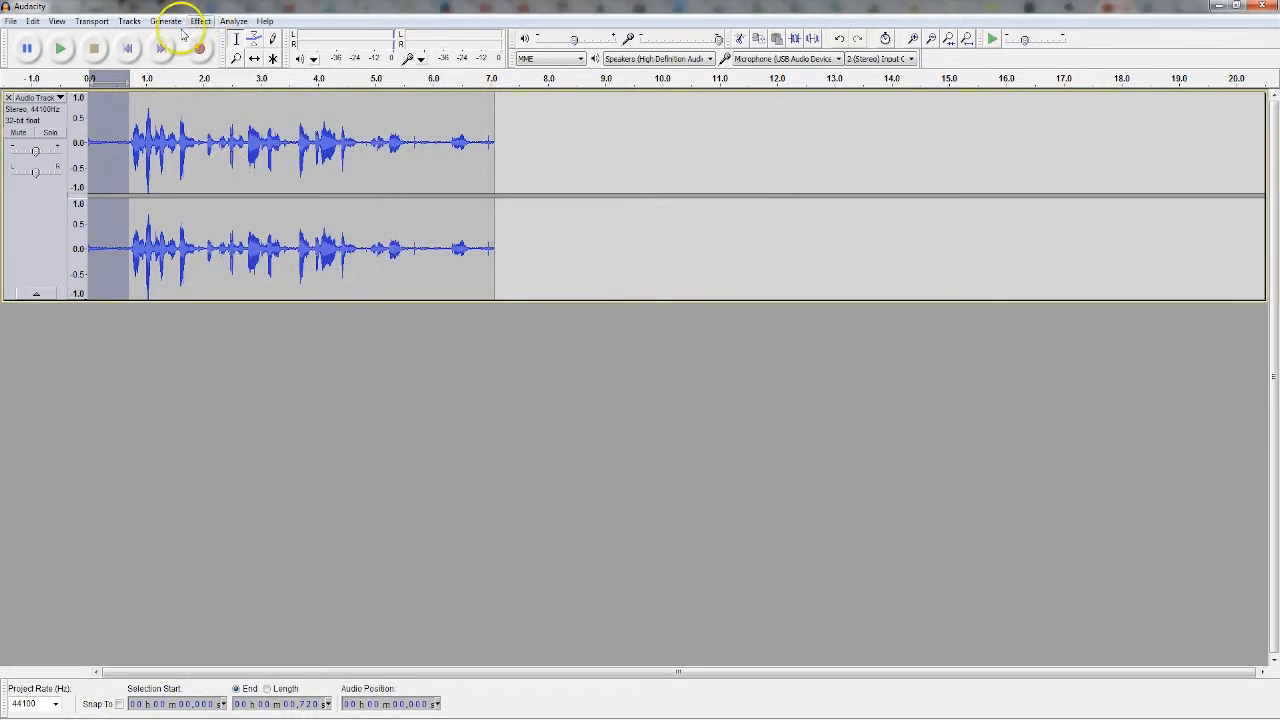
Select the entire recording, from 0 to about 7.08 seconds
left_click(117, 133)
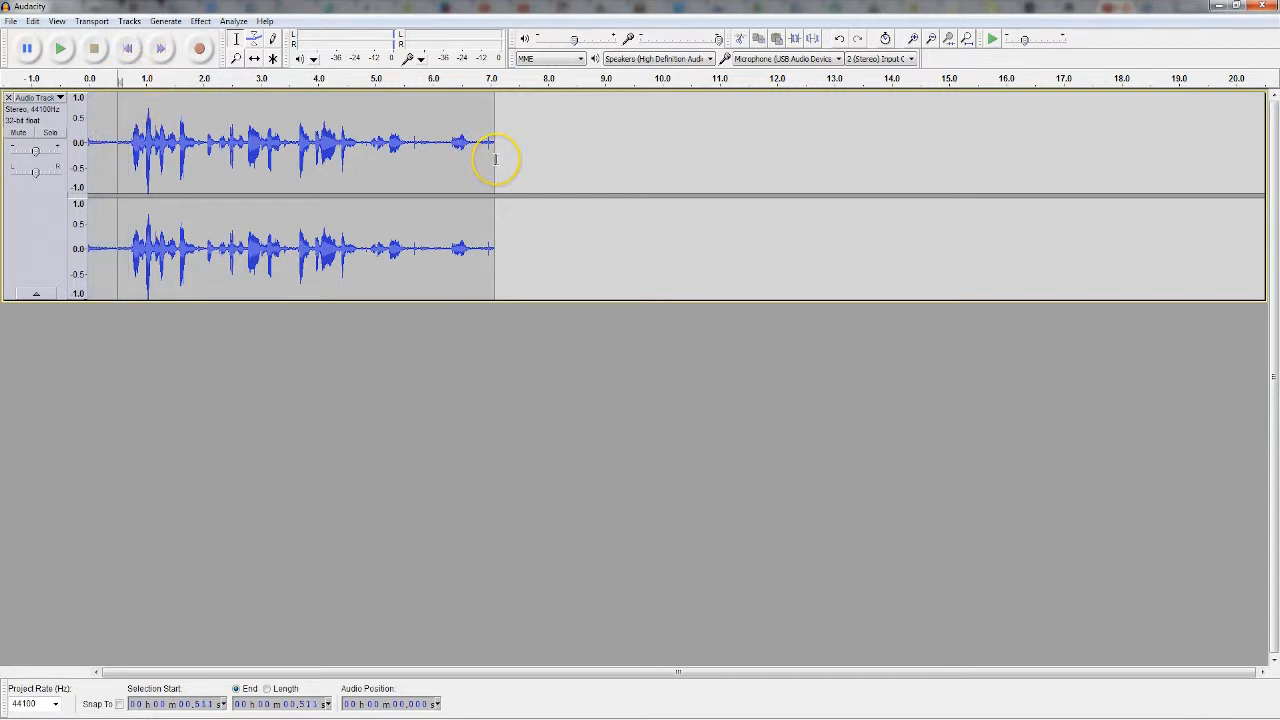
left_click_drag(494, 158, 88, 160)
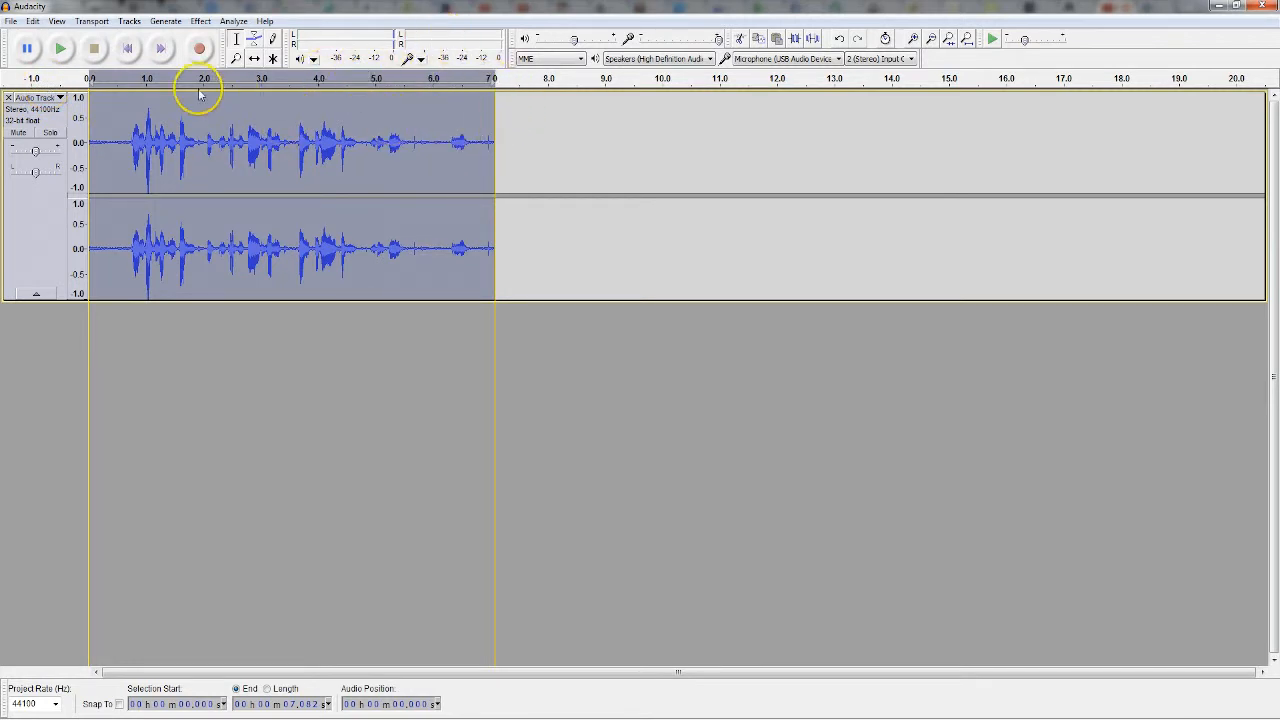
Examine the selected waveform at different zoom levels, from the full clip to its quiet ending
scroll(198, 148, "down", 6)
scroll(182, 158, "up", 3)
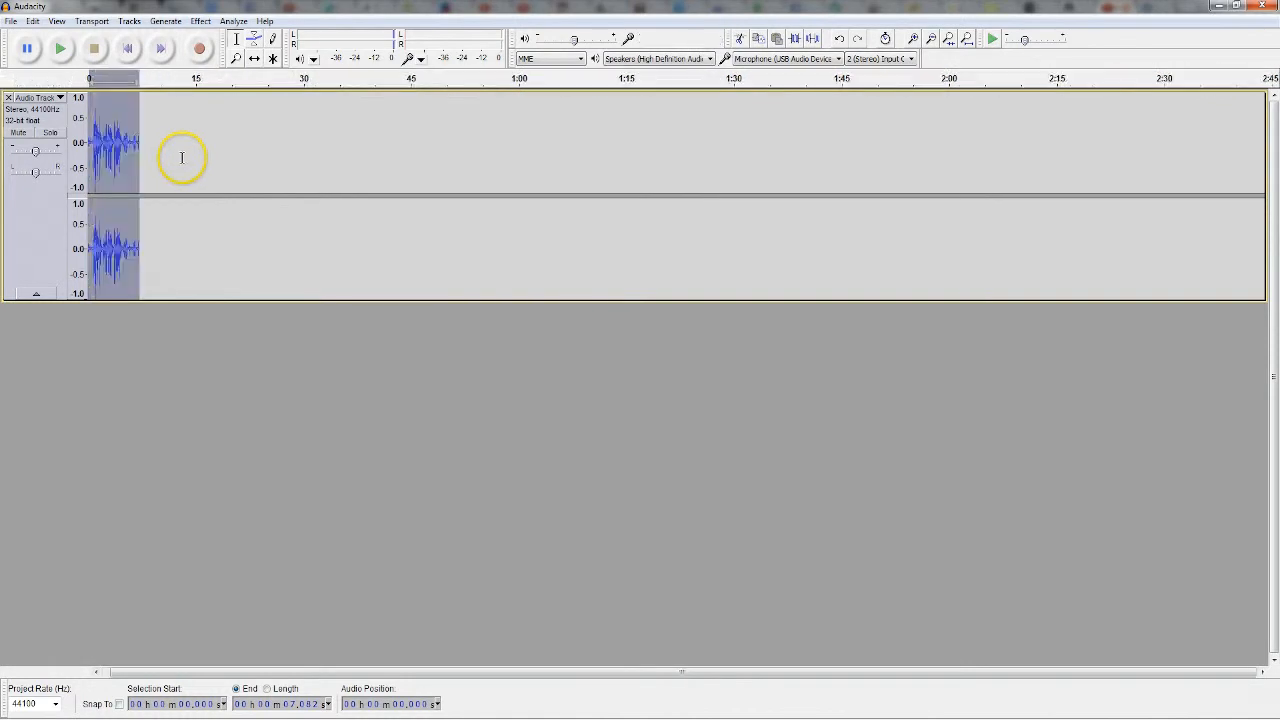
scroll(175, 155, "up", 3)
scroll(163, 142, "down", 2)
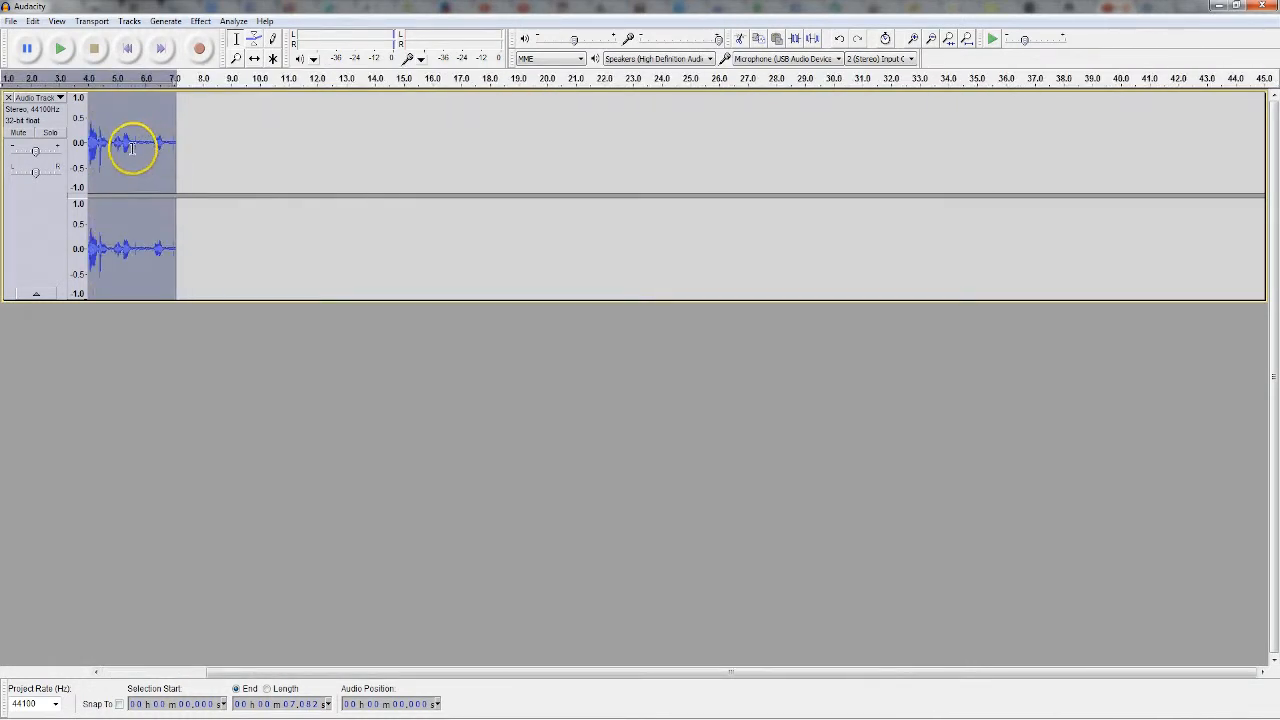
scroll(122, 148, "up", 4)
scroll(115, 145, "down", 3)
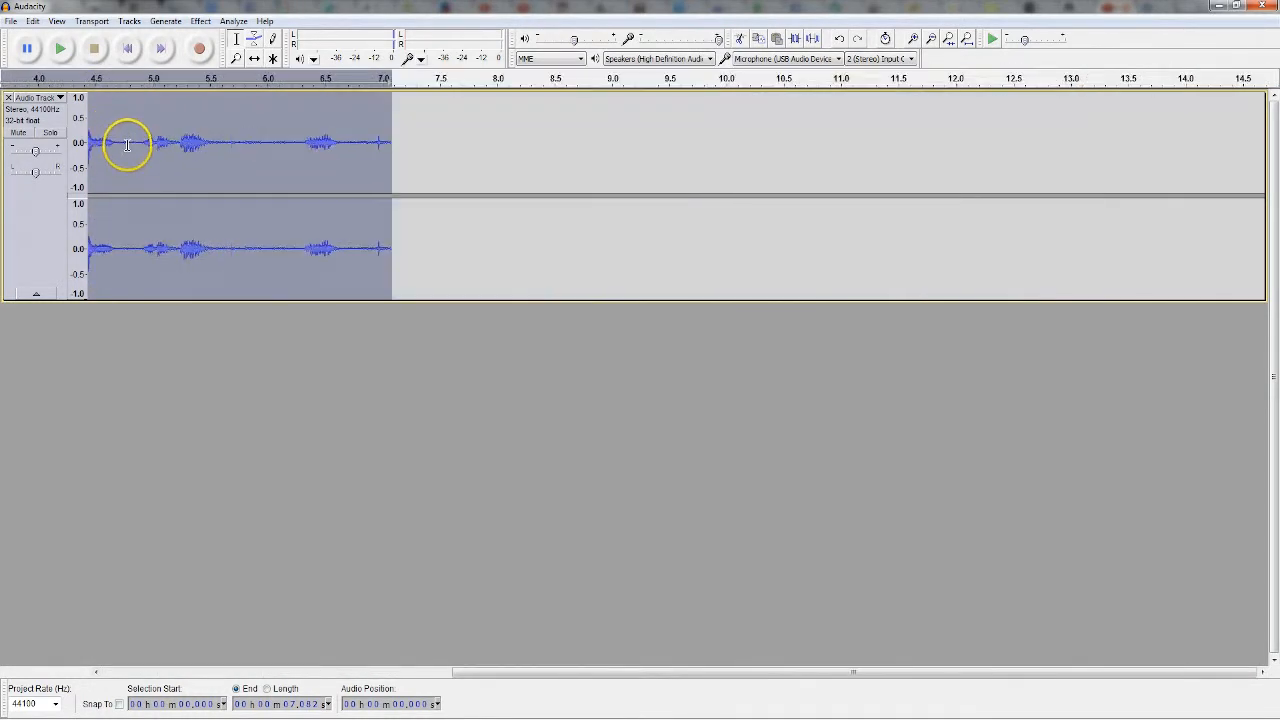
scroll(112, 142, "down", 2)
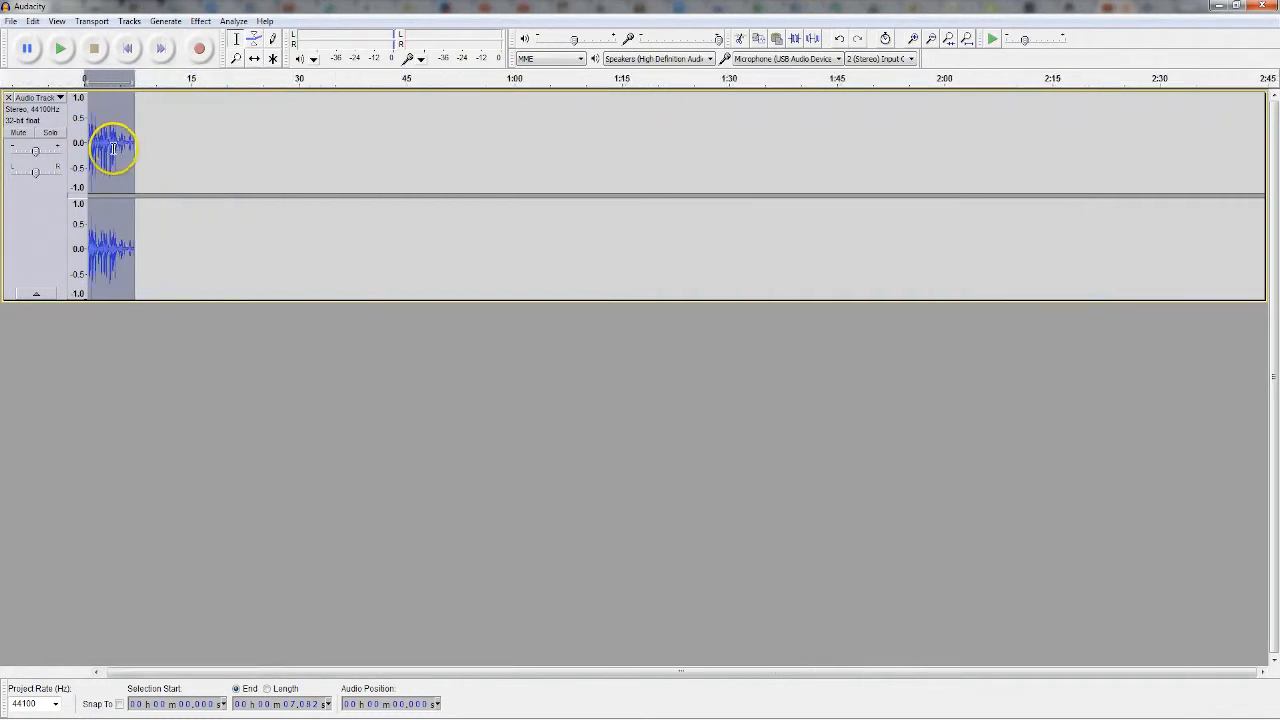
scroll(98, 142, "up", 8)
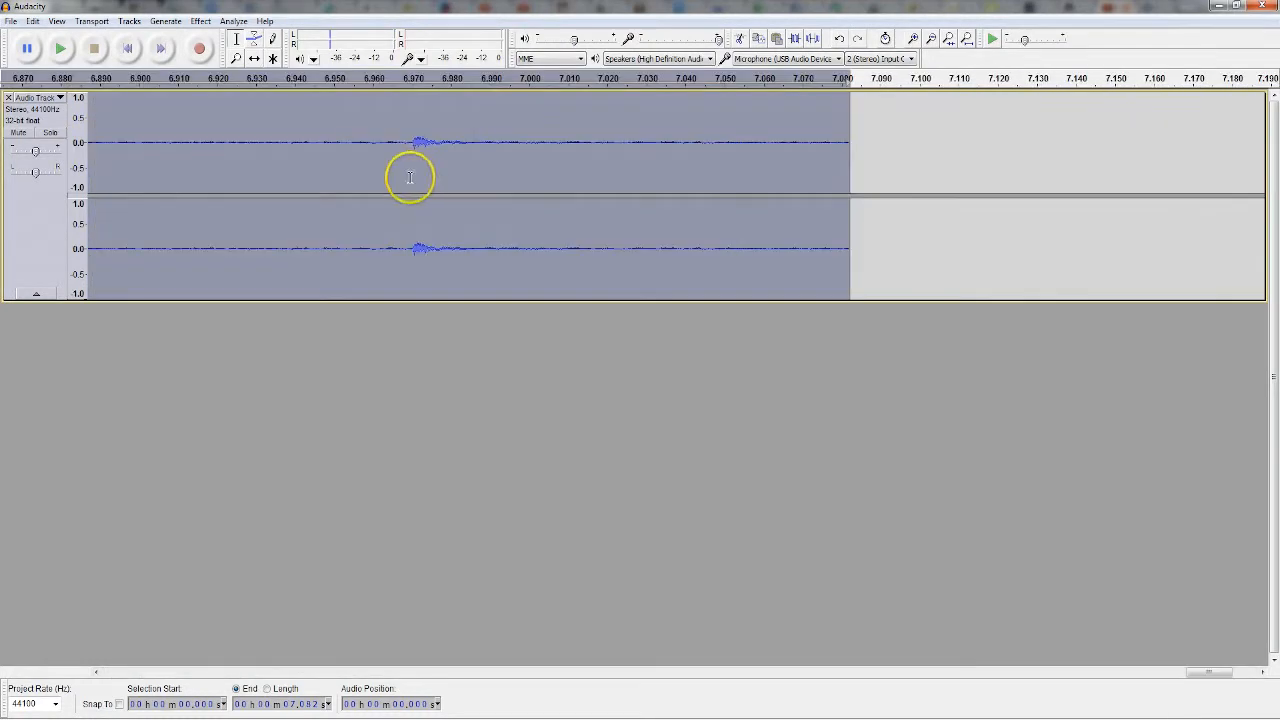
scroll(340, 200, "down", 7)
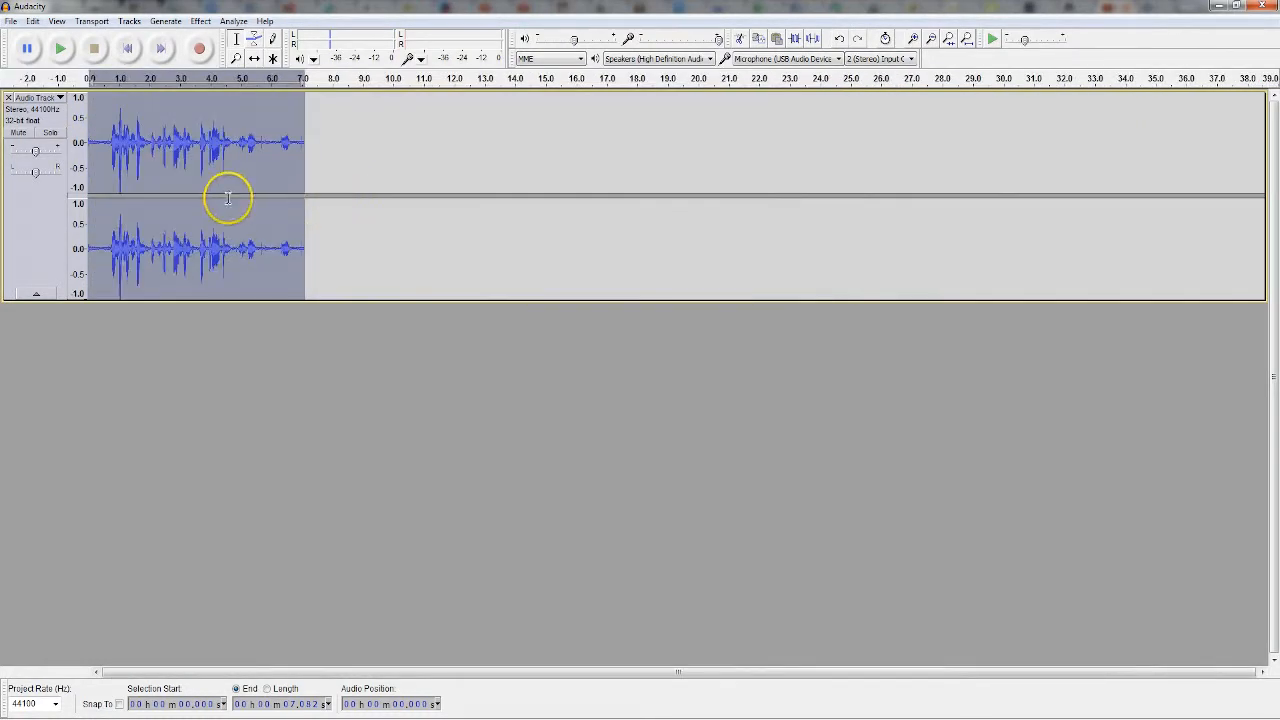
scroll(190, 190, "up", 1)
scroll(140, 177, "down", 1)
scroll(118, 165, "up", 4)
scroll(95, 165, "down", 3)
scroll(95, 153, "down", 4)
scroll(137, 171, "up", 3)
scroll(100, 147, "down", 4)
scroll(88, 132, "up", 9)
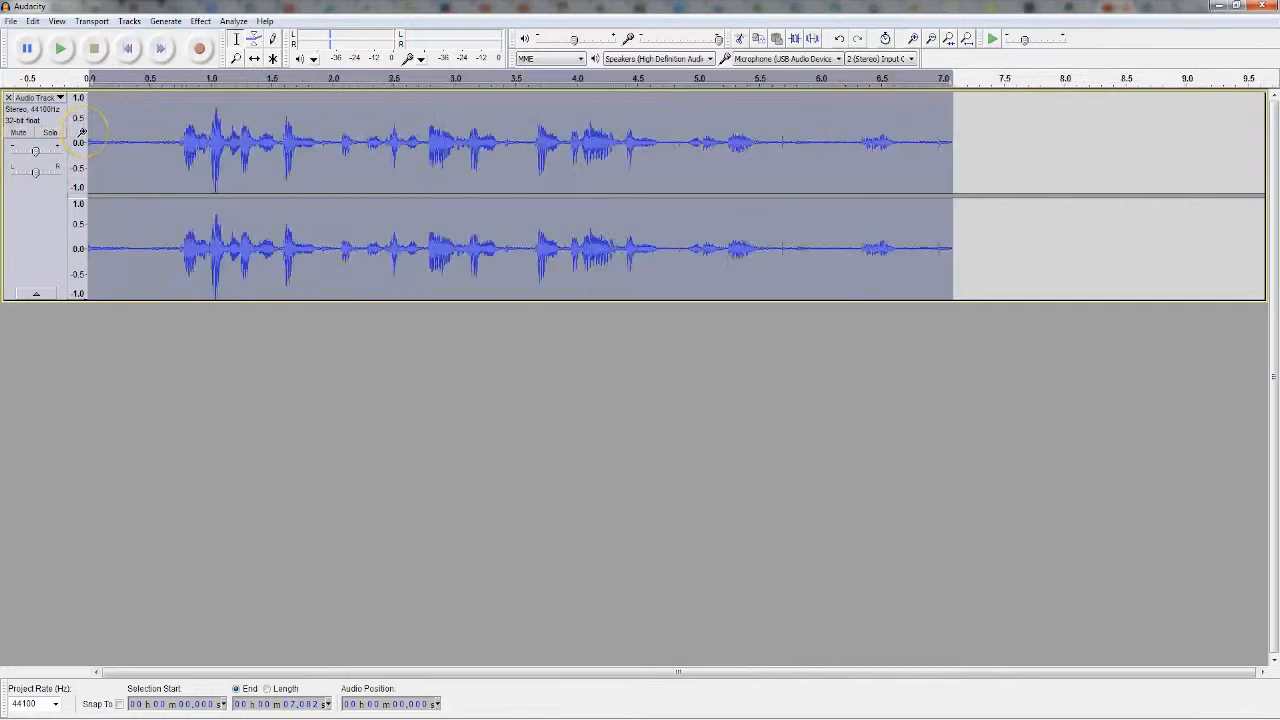
scroll(90, 133, "down", 5)
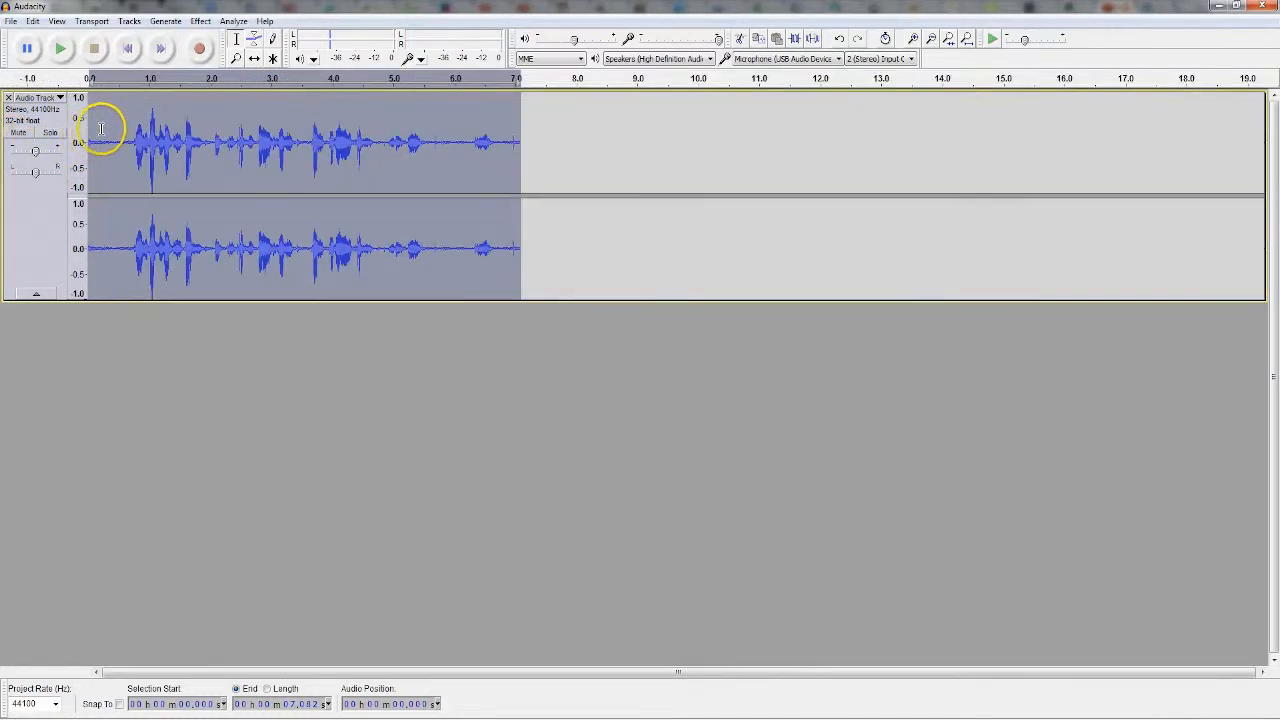
Apply Noise Removal to the whole clip with 24 dB reduction, 0.00 dB sensitivity, 150 Hz smoothing and 0.15 s attack/decay, and play the result
left_click(200, 21)
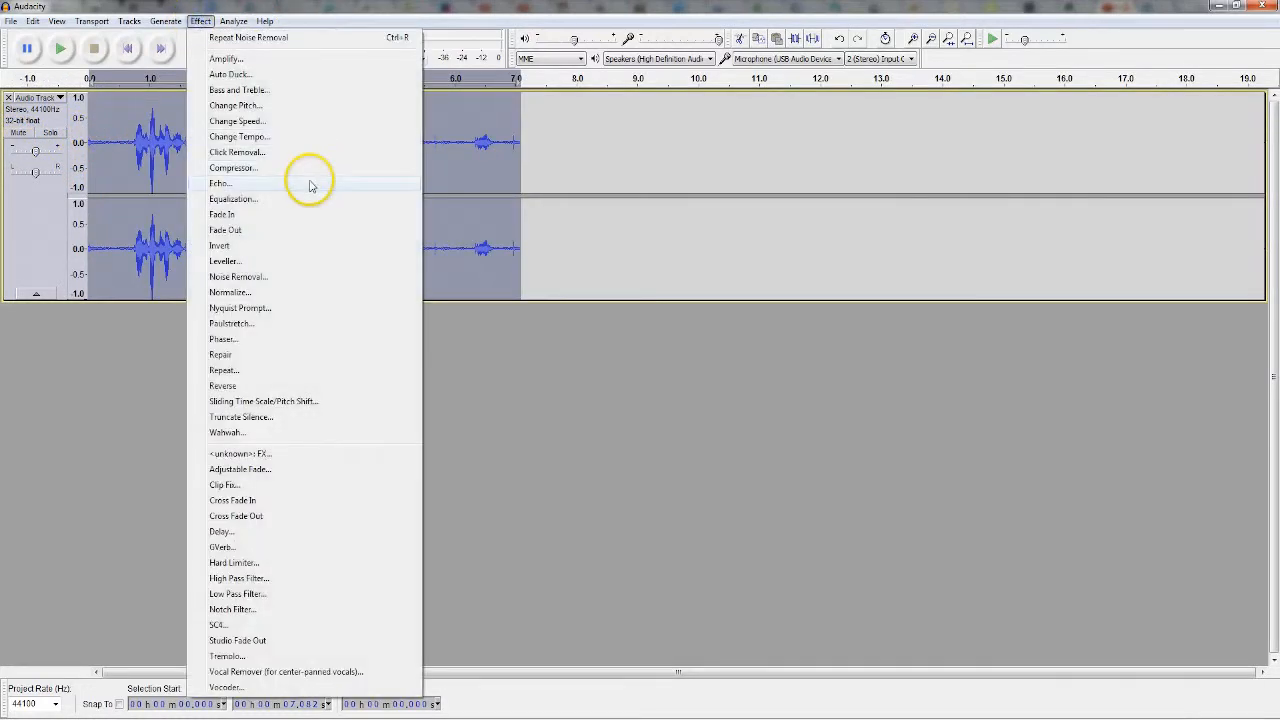
left_click(238, 277)
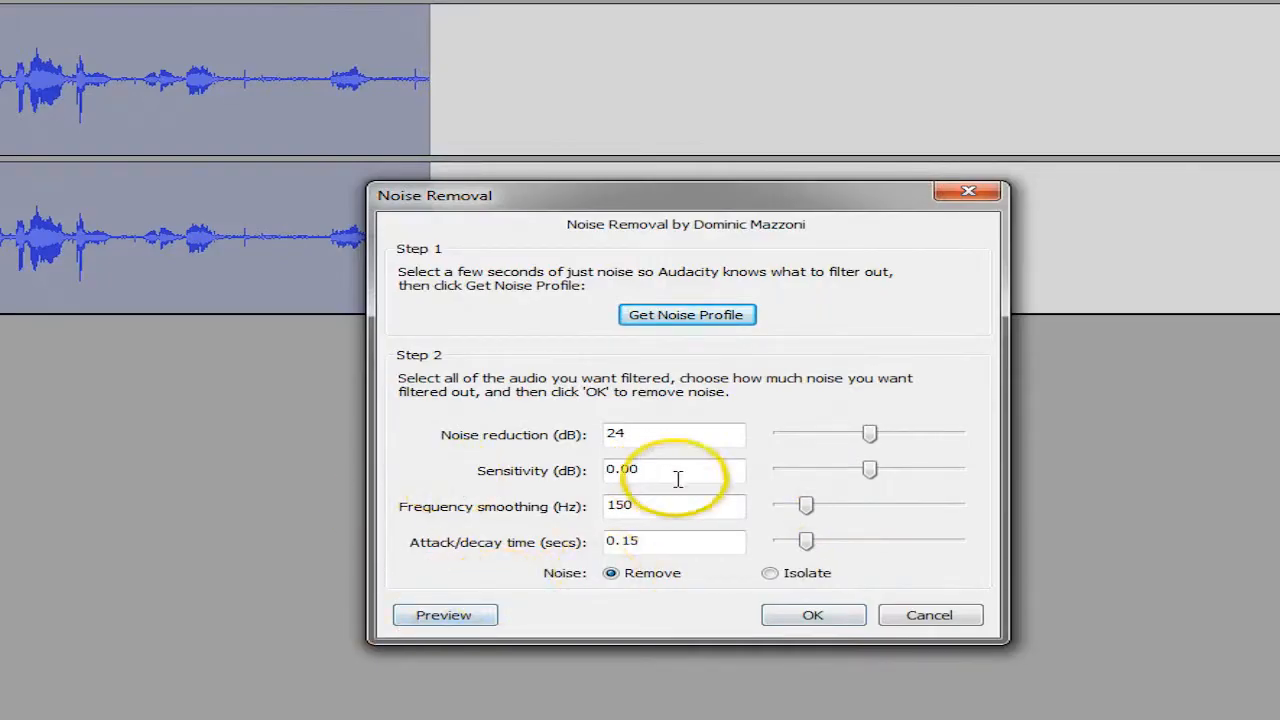
left_click(810, 612)
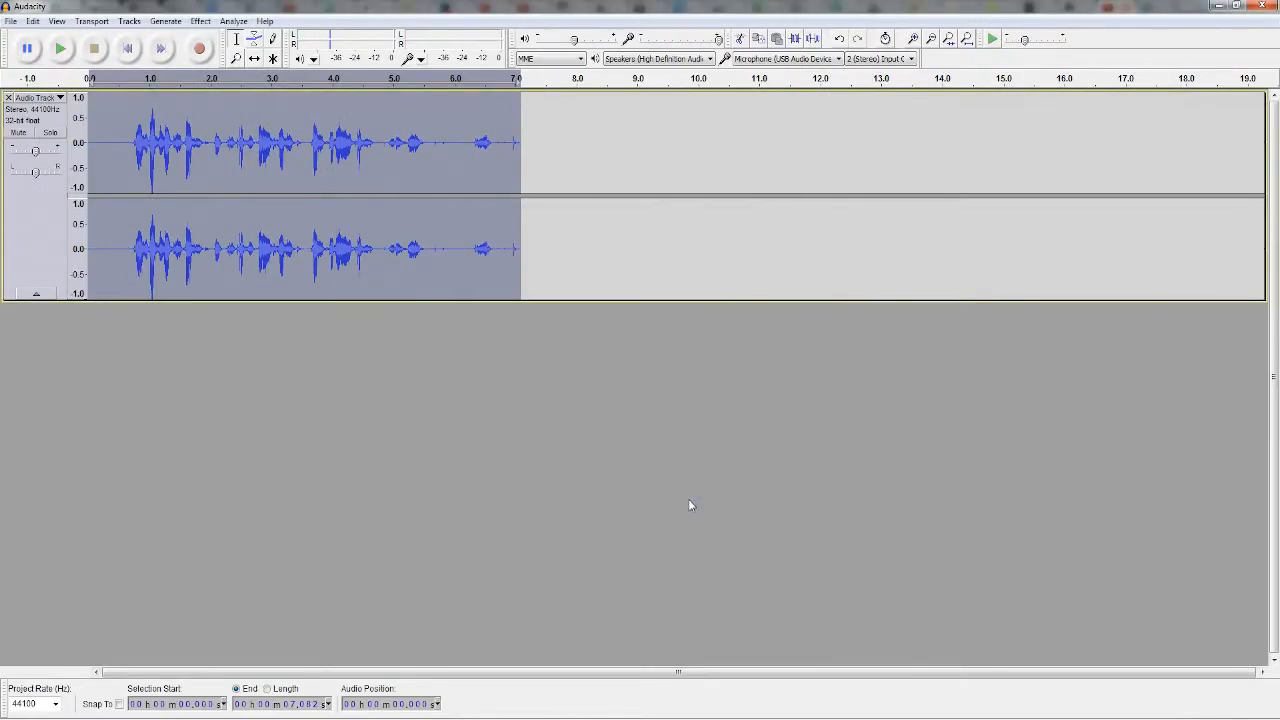
left_click(61, 49)
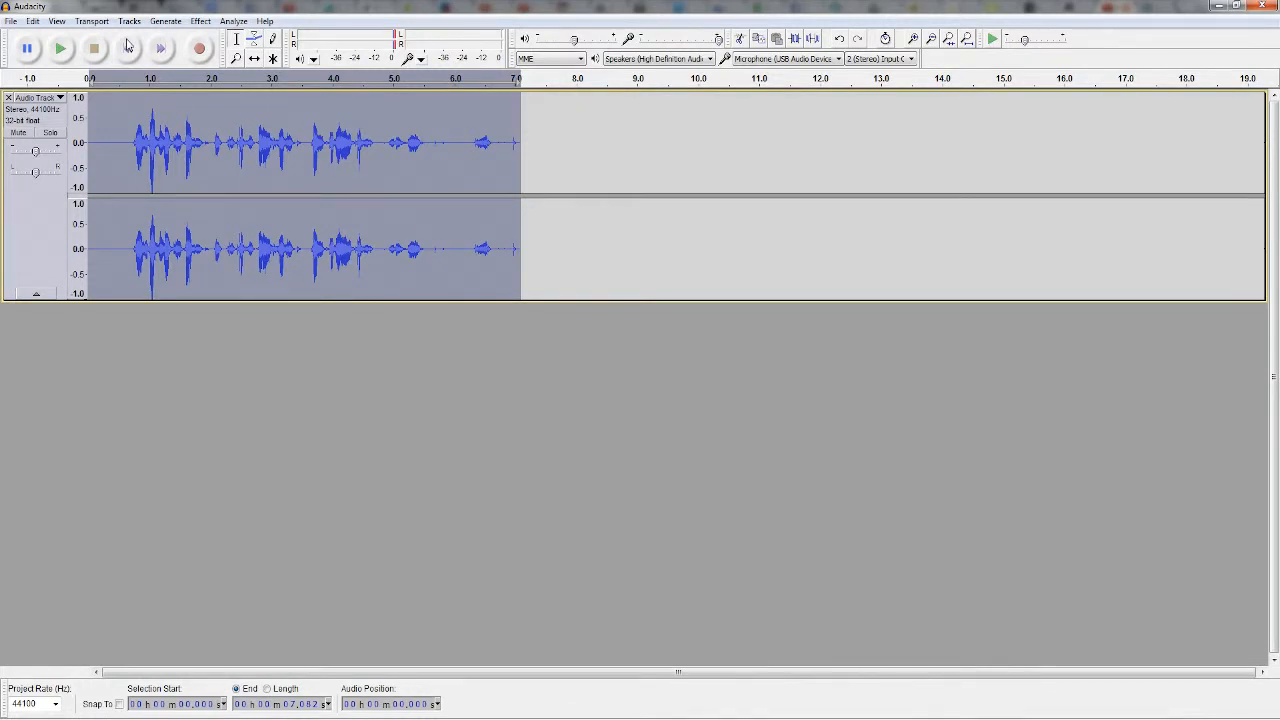
Apply Bass and Treble to the whole clip with the bass boosted by about 7 dB, and play the result
left_click(201, 20)
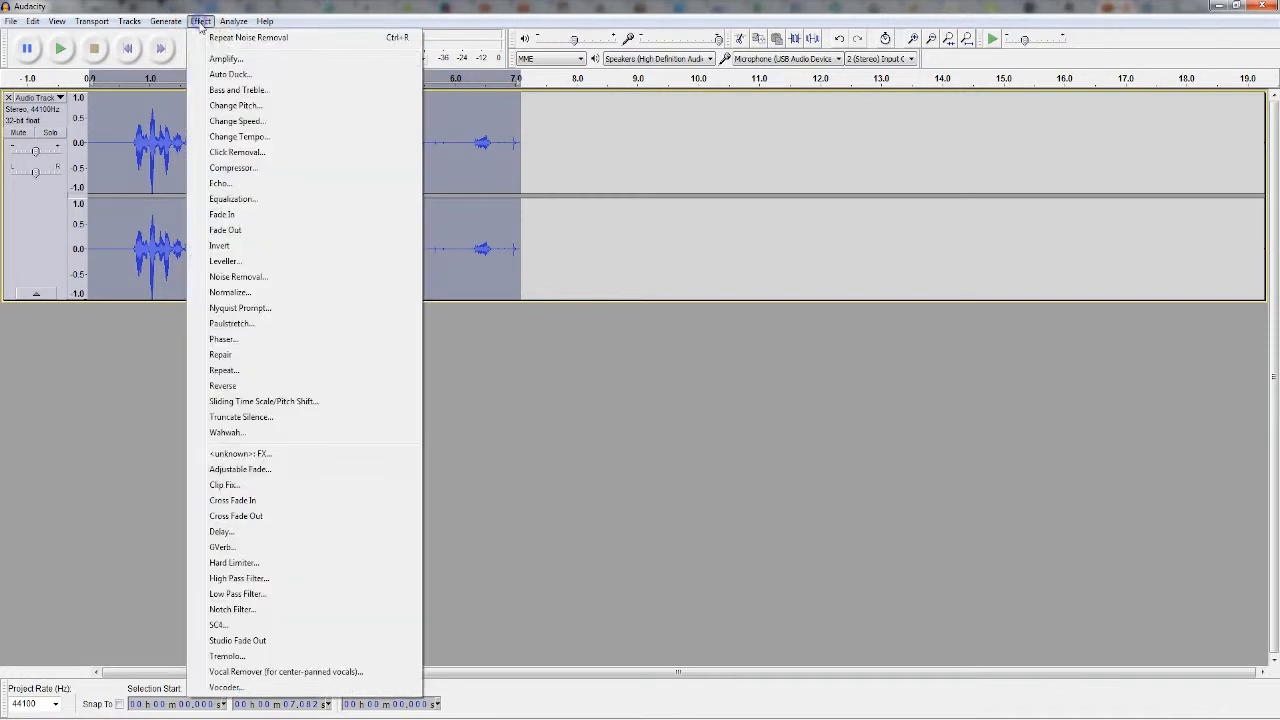
left_click(240, 90)
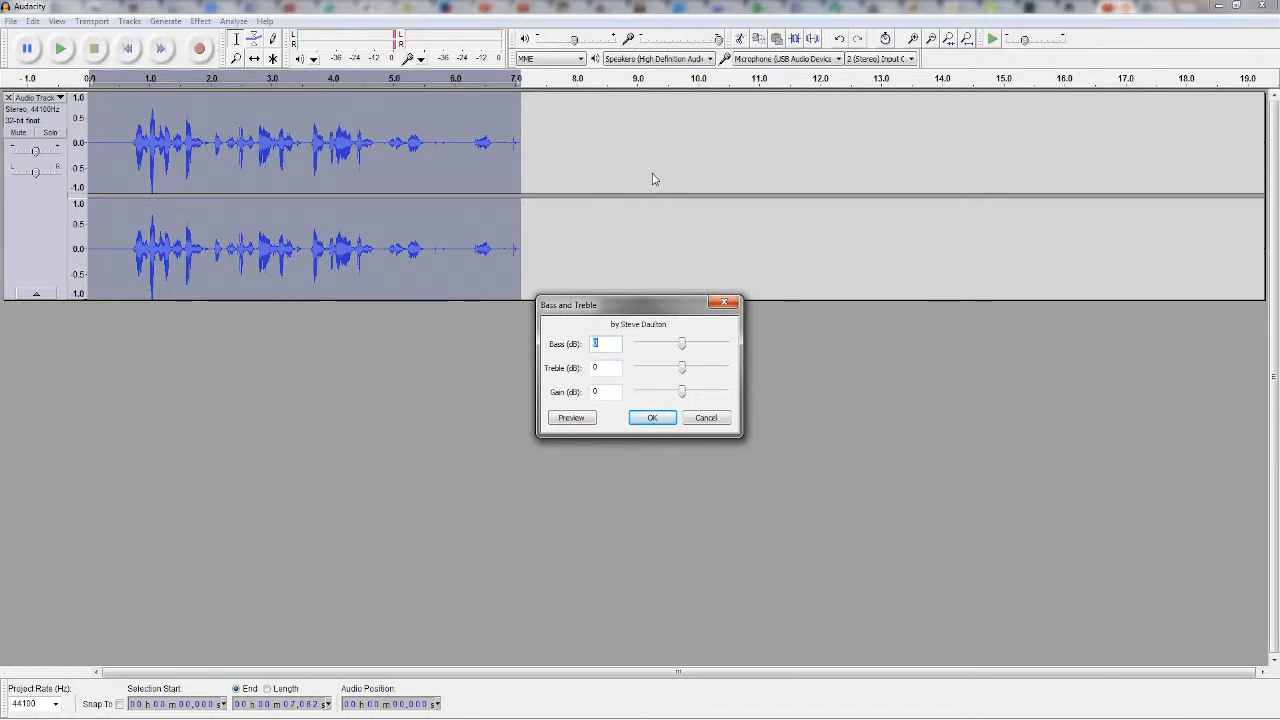
left_click_drag(681, 343, 687, 346)
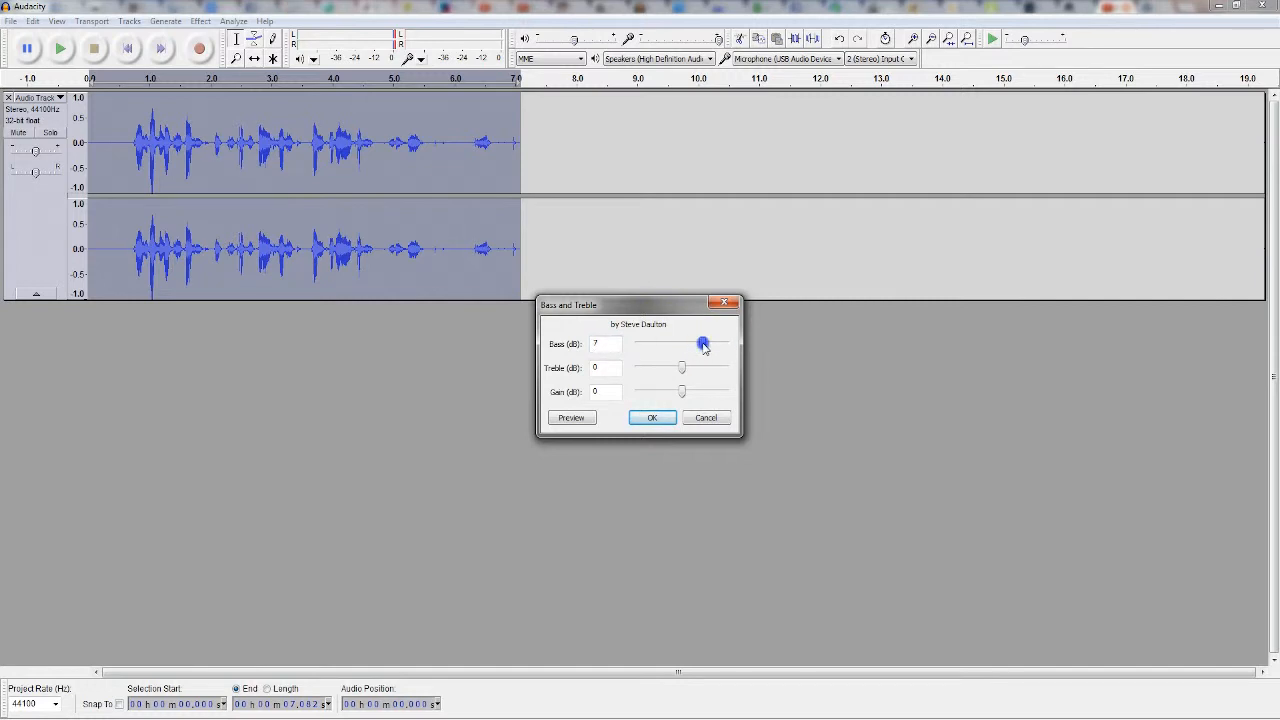
left_click(651, 418)
left_click(57, 48)
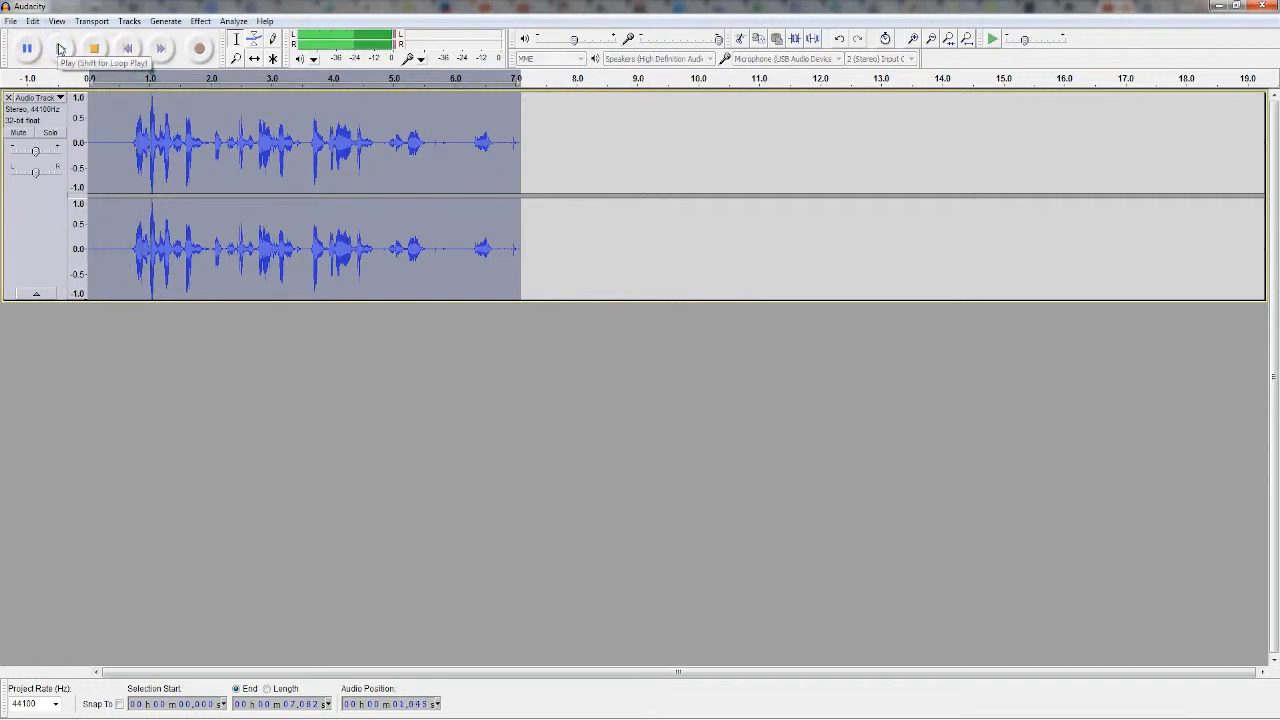
left_click(201, 19)
left_click(231, 22)
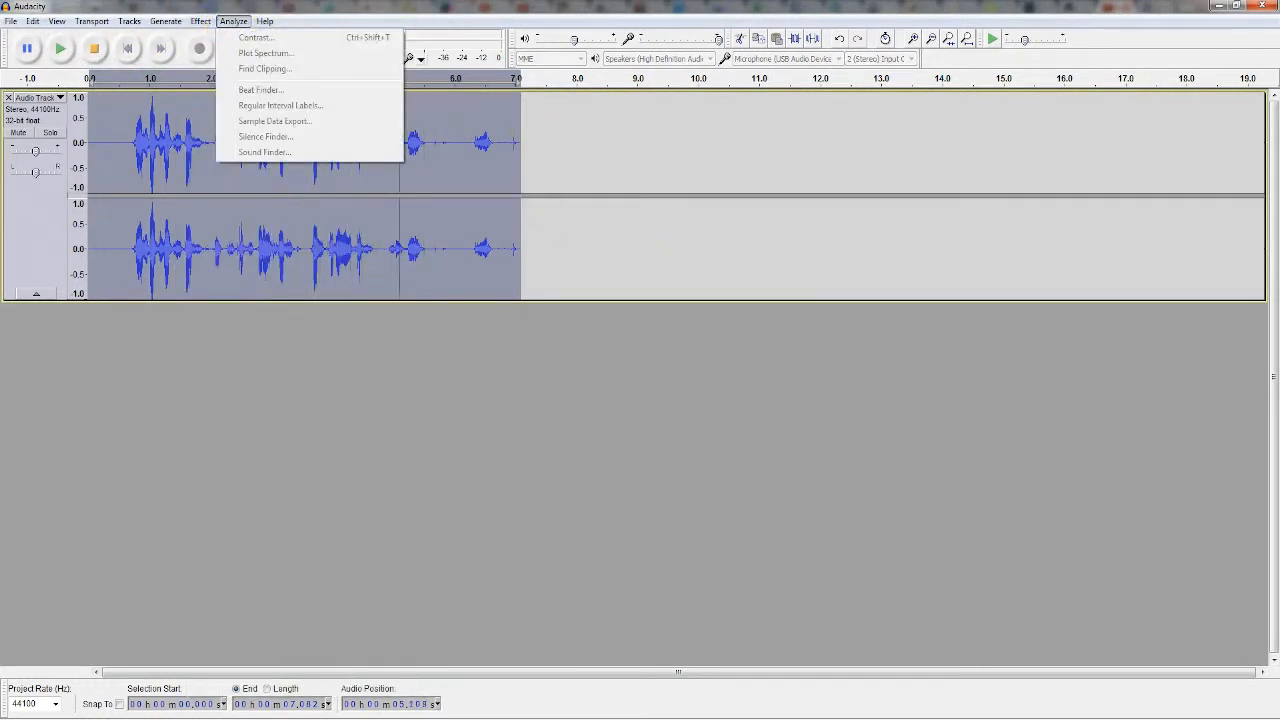
left_click(60, 45)
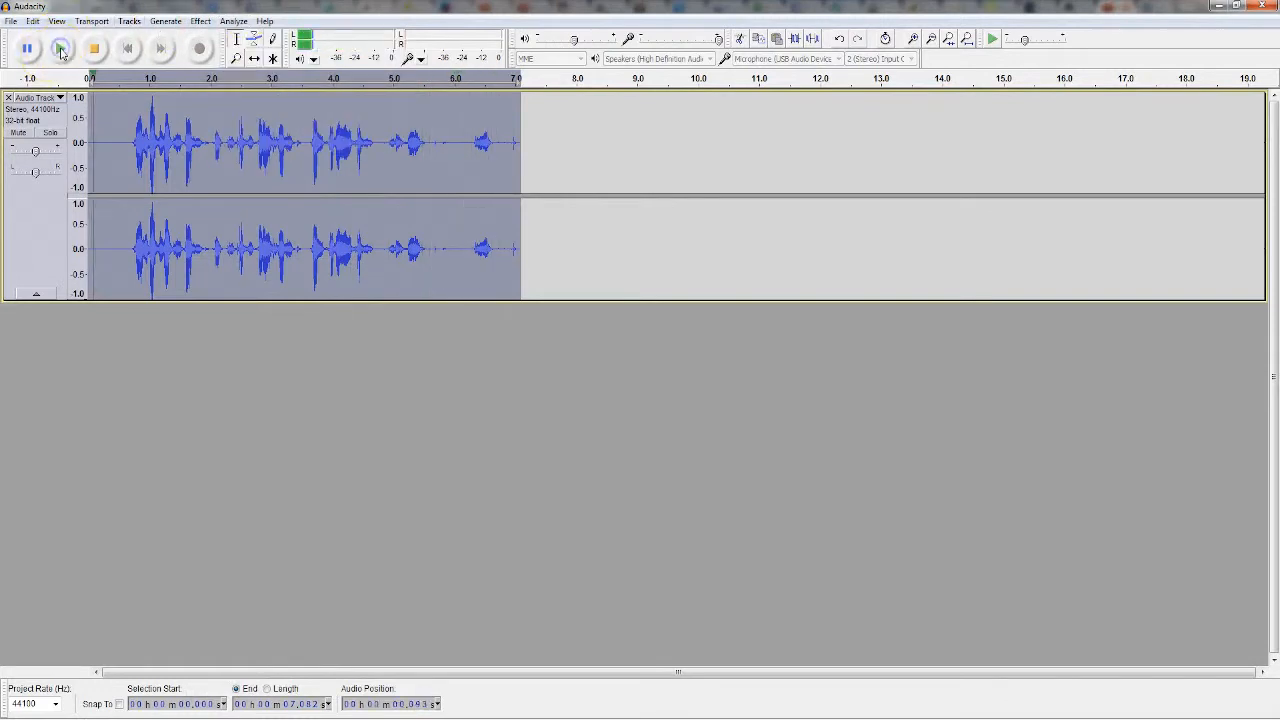
Apply a second Bass and Treble pass to the clip with the bass at 12 dB, and listen to the result
left_click(200, 21)
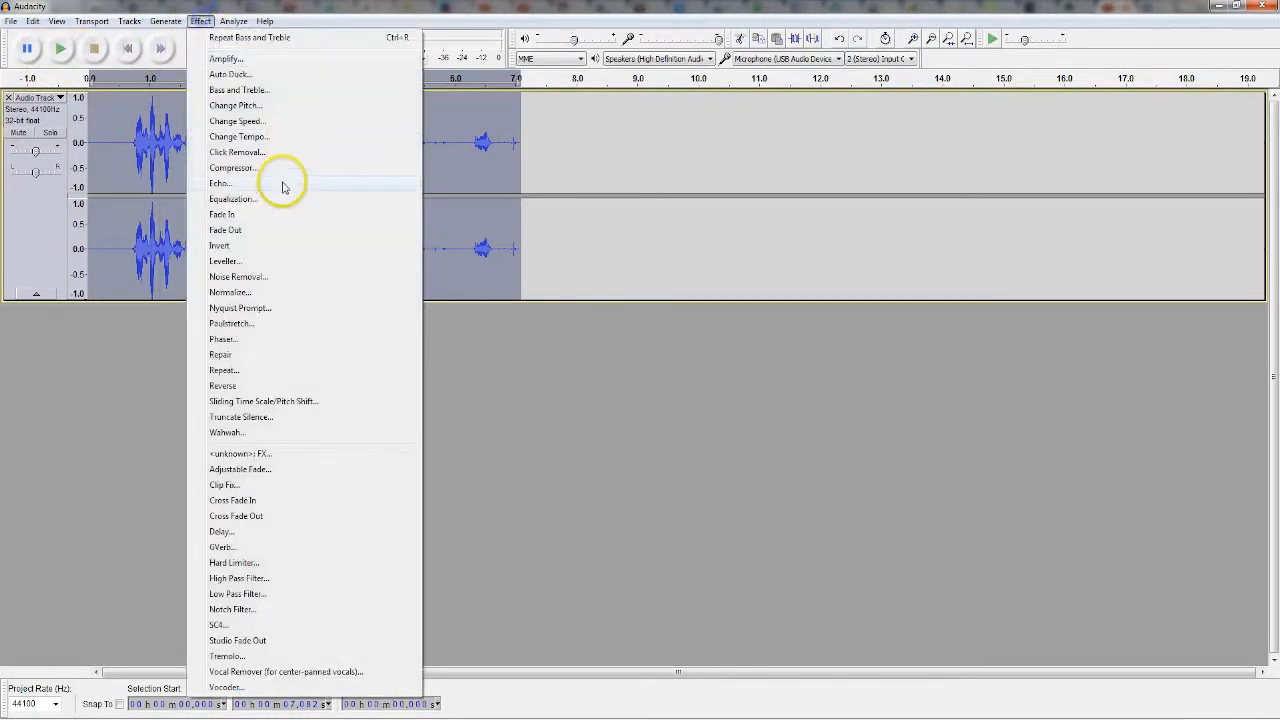
left_click(274, 89)
left_click_drag(681, 343, 719, 347)
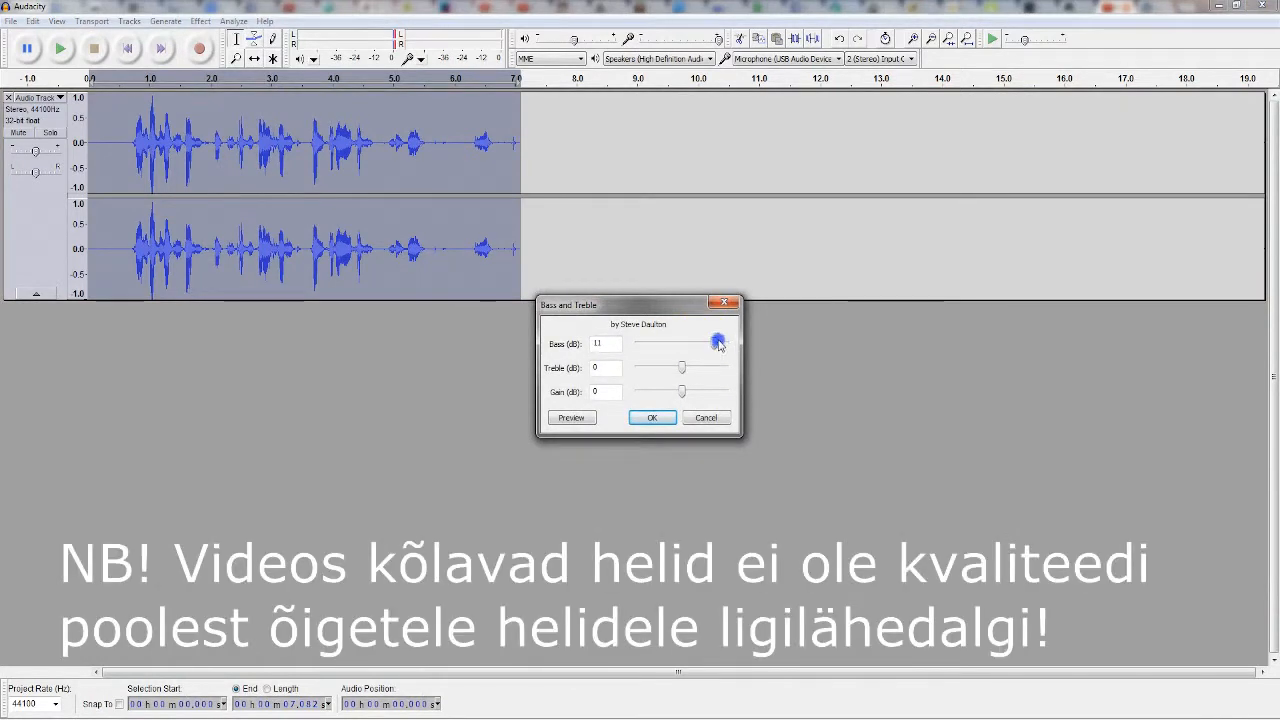
left_click(650, 418)
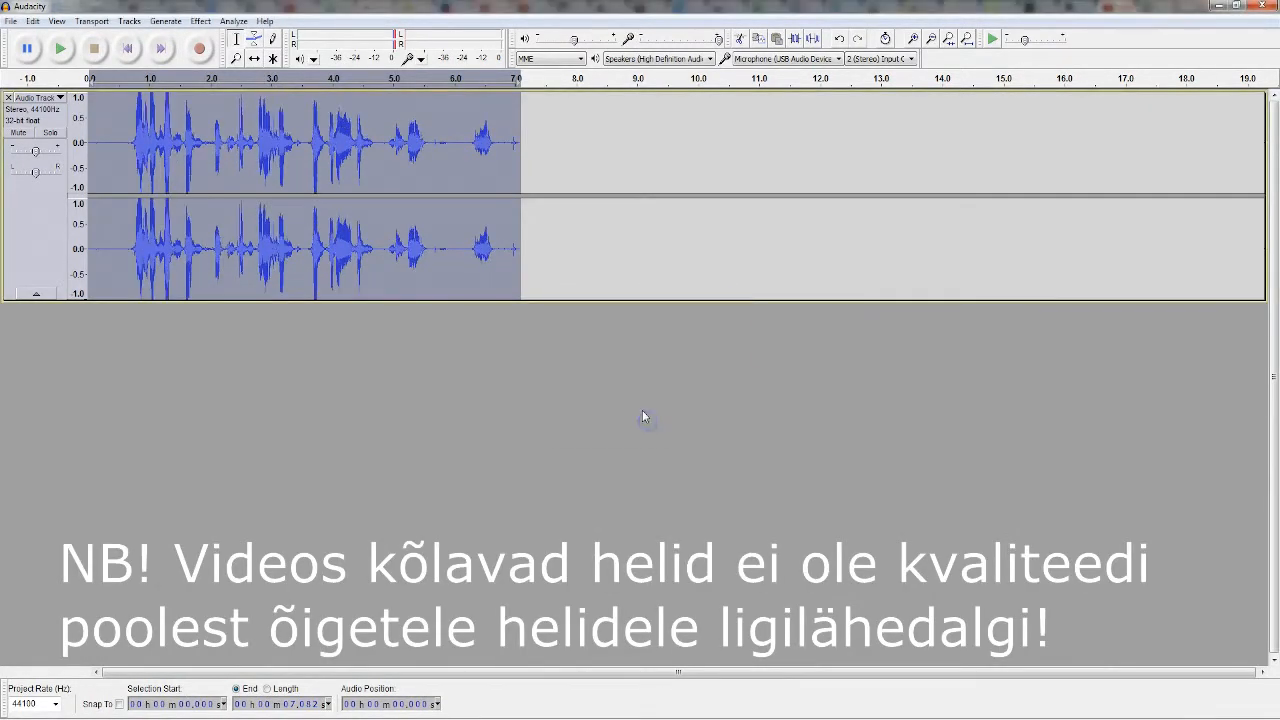
left_click(62, 48)
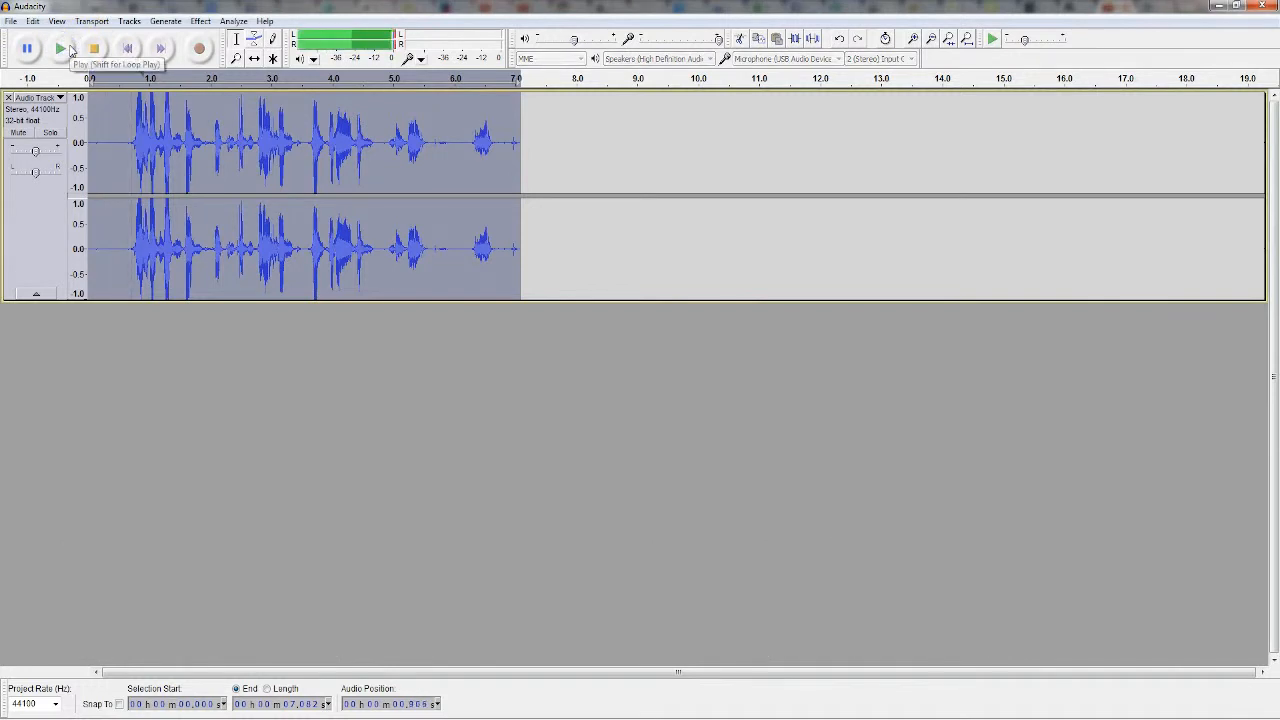
left_click(167, 21)
left_click(102, 49)
Apply another Bass and Treble pass with the bass at about 8 dB, play the clip and stop playback
left_click(200, 21)
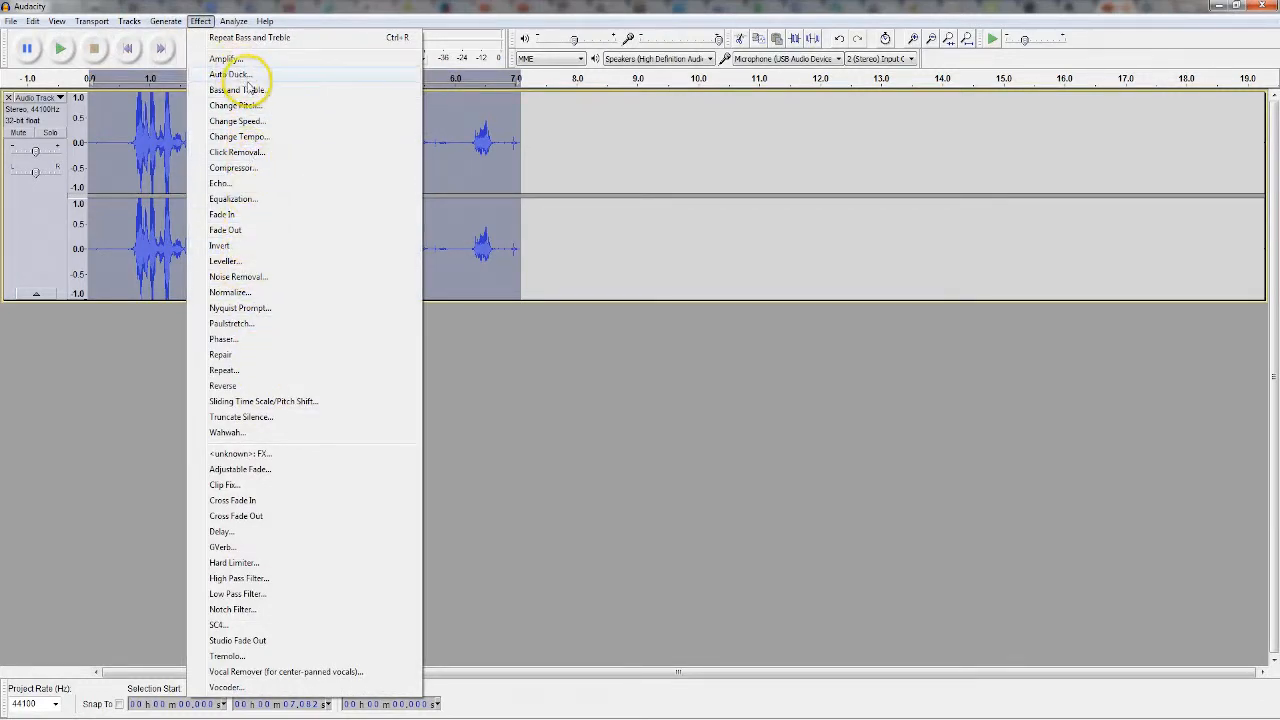
left_click(248, 90)
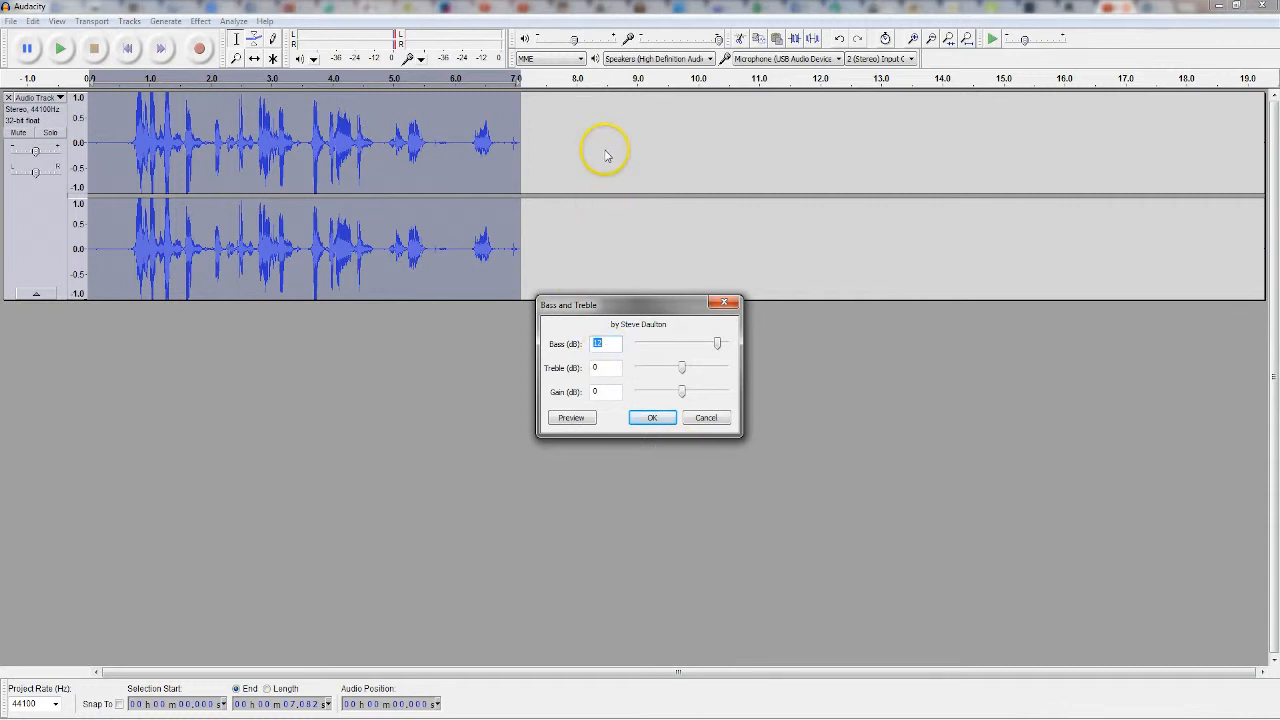
left_click_drag(716, 343, 709, 343)
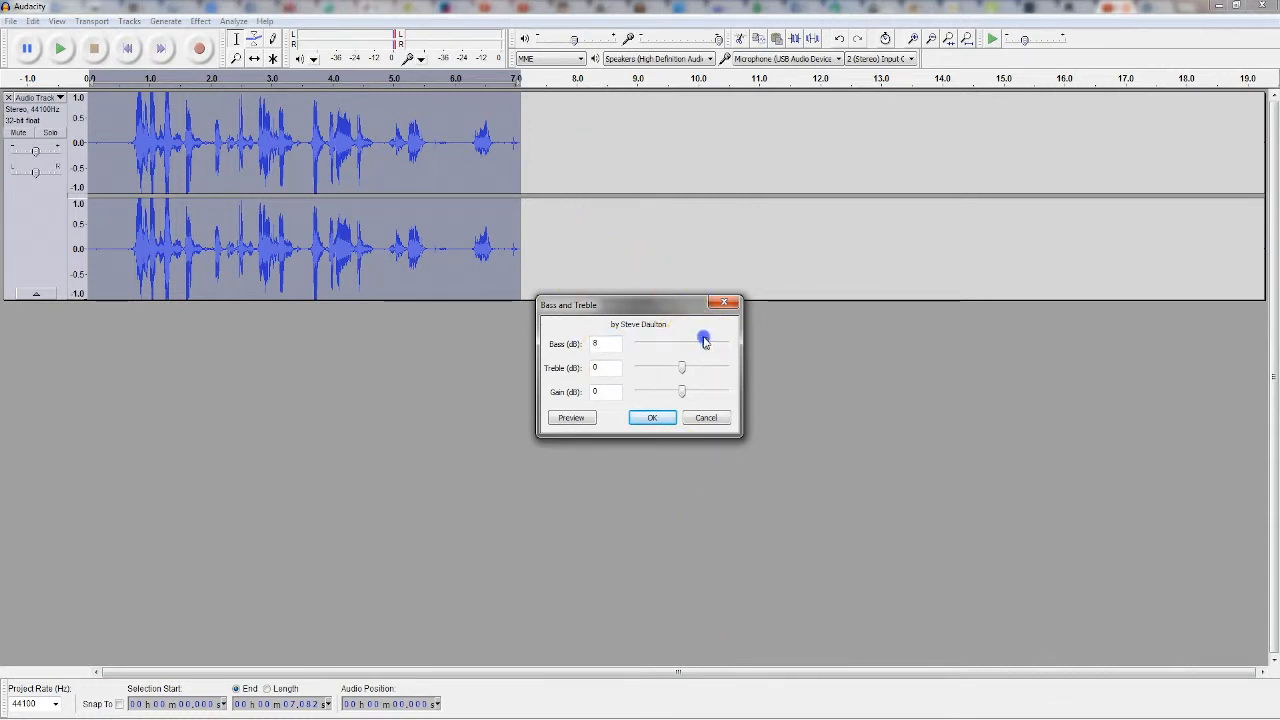
left_click(652, 417)
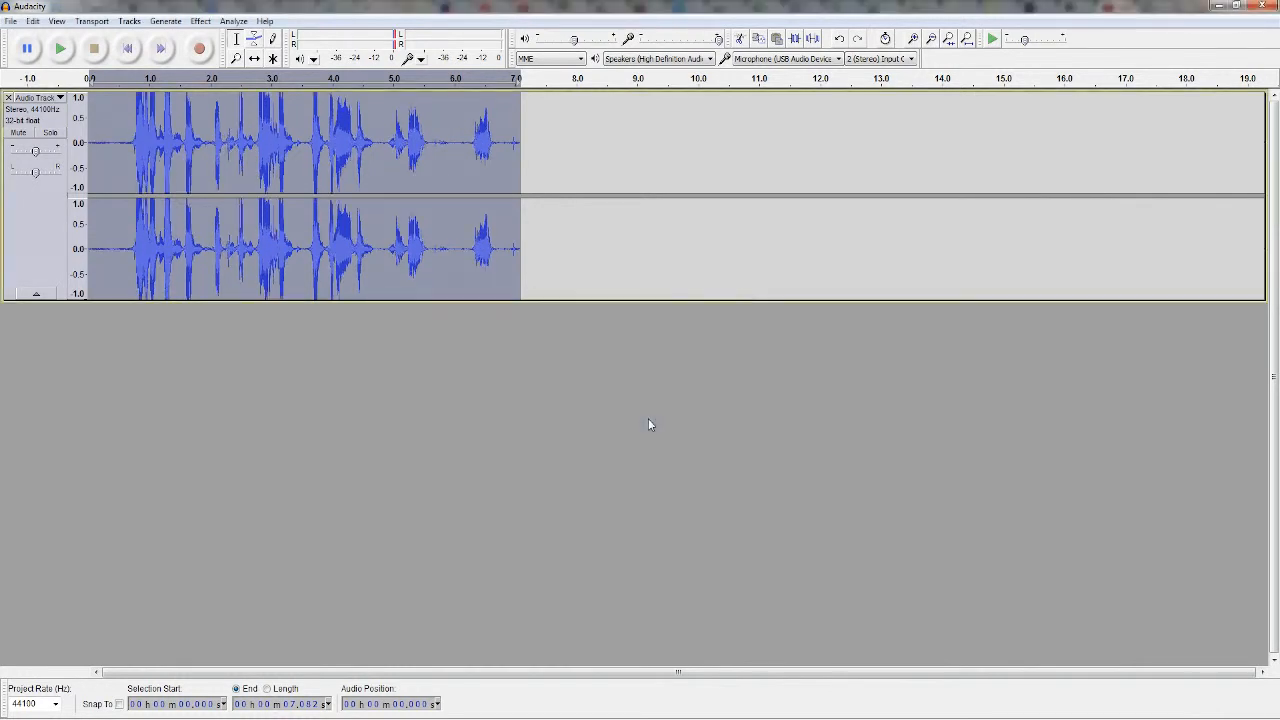
left_click(59, 48)
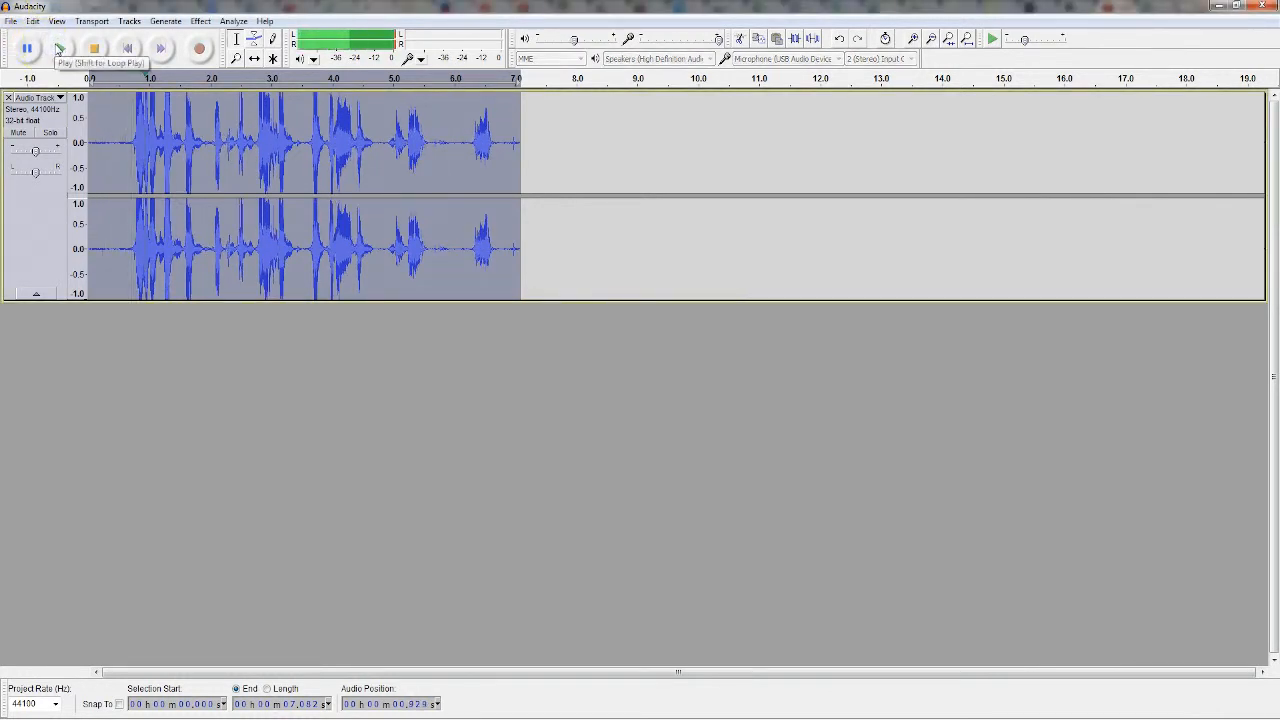
left_click(59, 48)
left_click(200, 21)
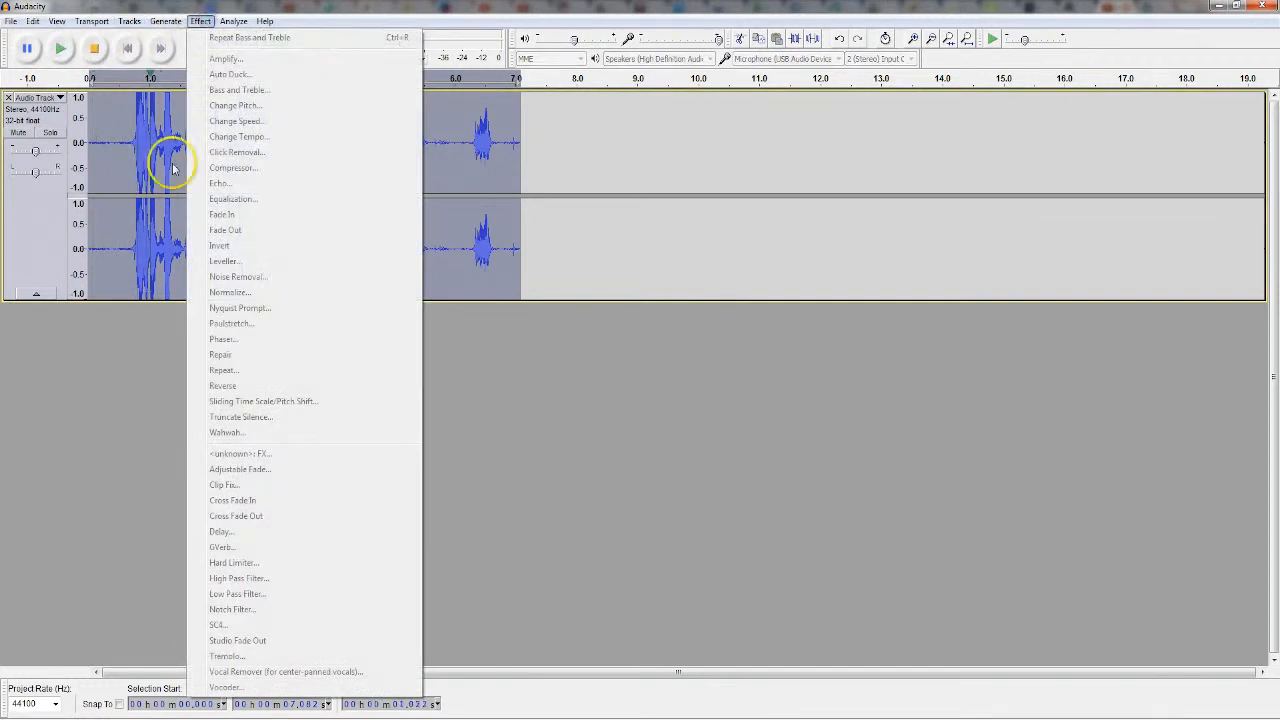
left_click(94, 55)
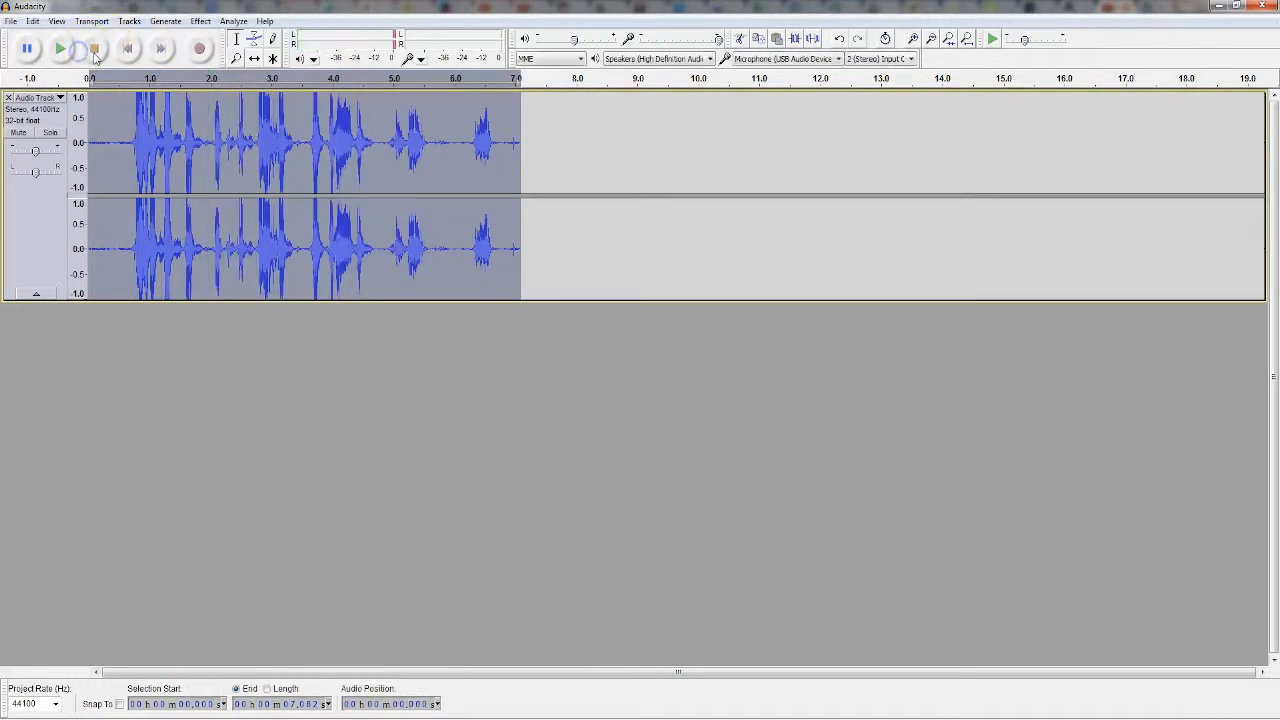
Apply two further Bass and Treble passes to the clip, the last one with the bass at 15 dB
left_click(205, 20)
left_click(270, 89)
left_click_drag(712, 343, 707, 343)
left_click(658, 415)
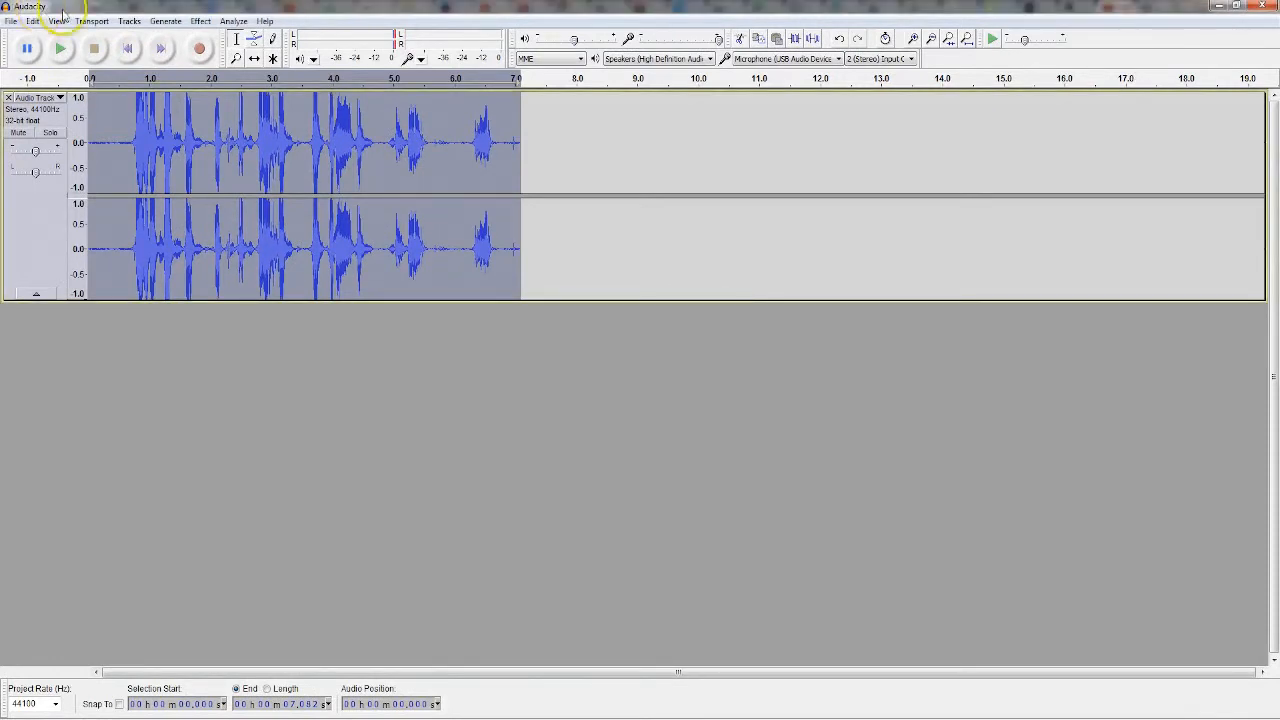
left_click(200, 20)
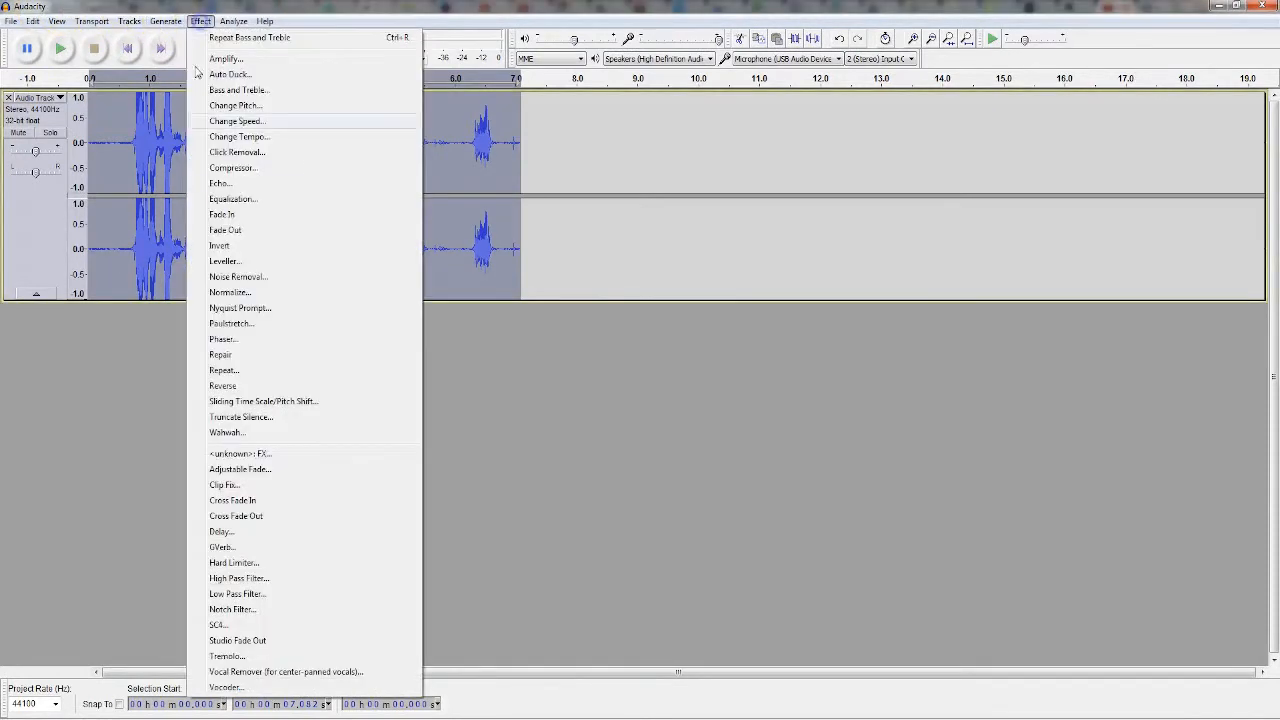
left_click(285, 90)
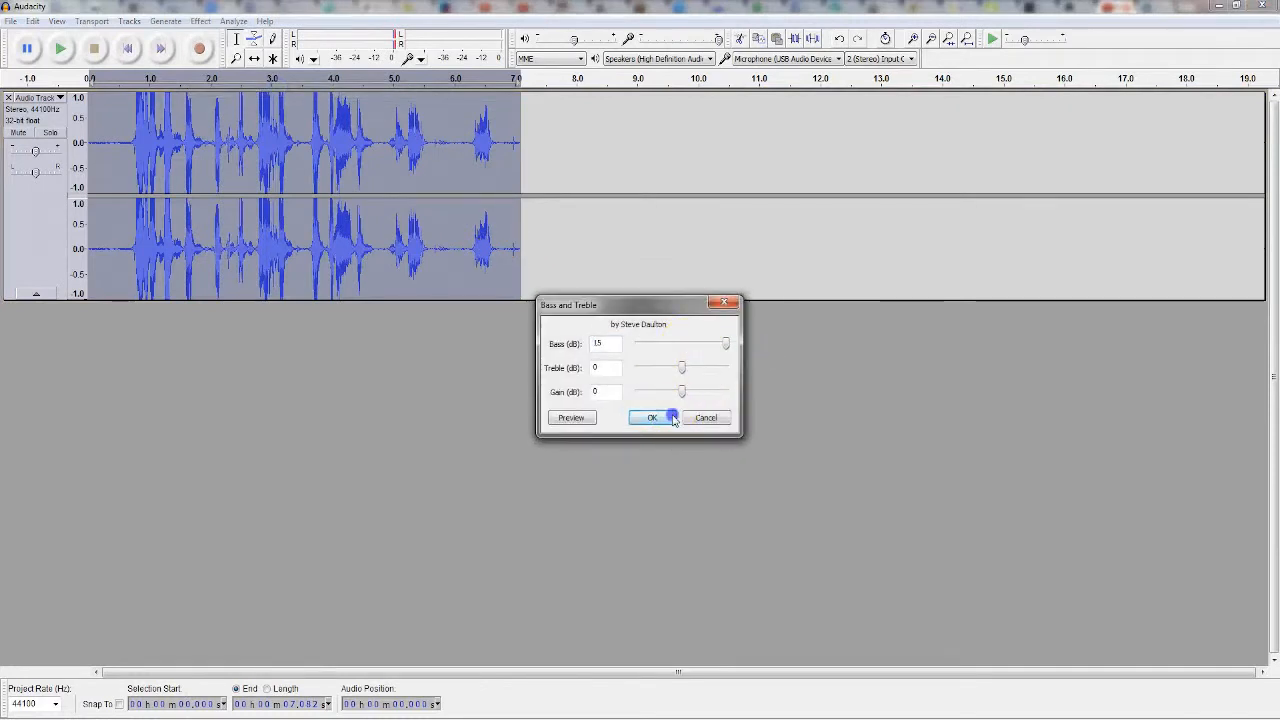
left_click(671, 418)
Try to counteract the excessive bass by applying Bass and Treble with the bass at -15 dB
left_click(200, 21)
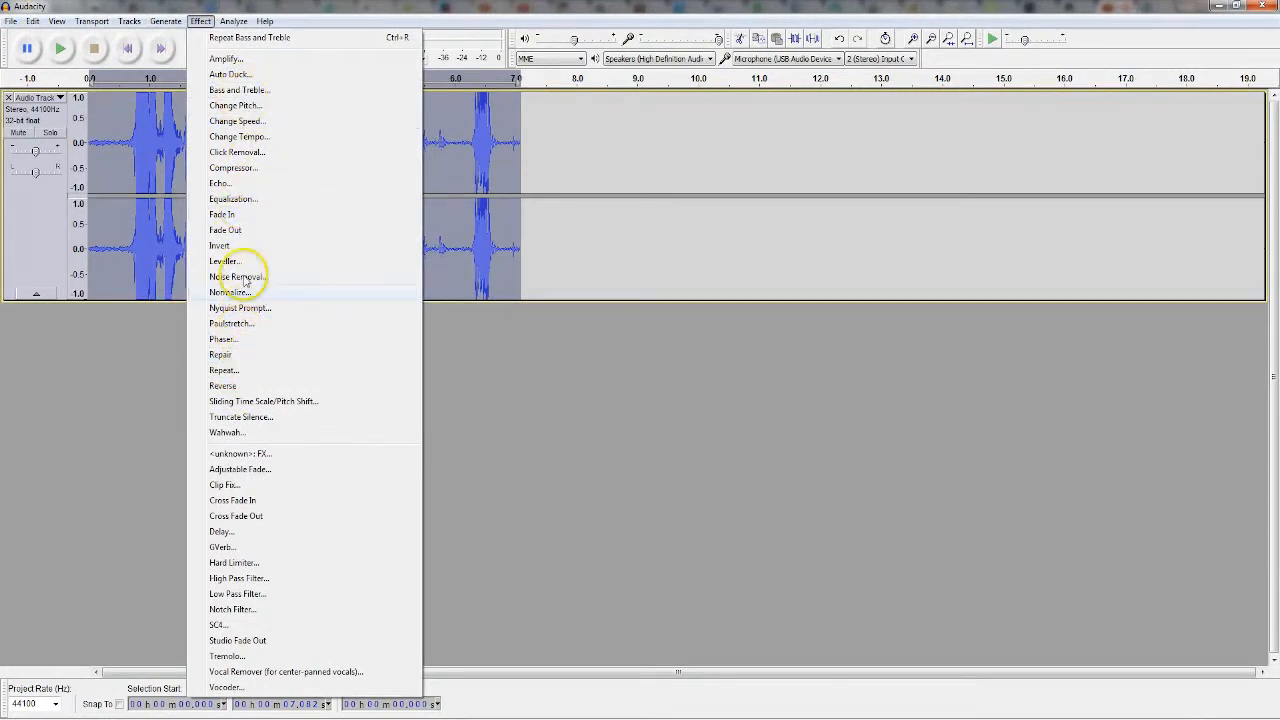
left_click(238, 90)
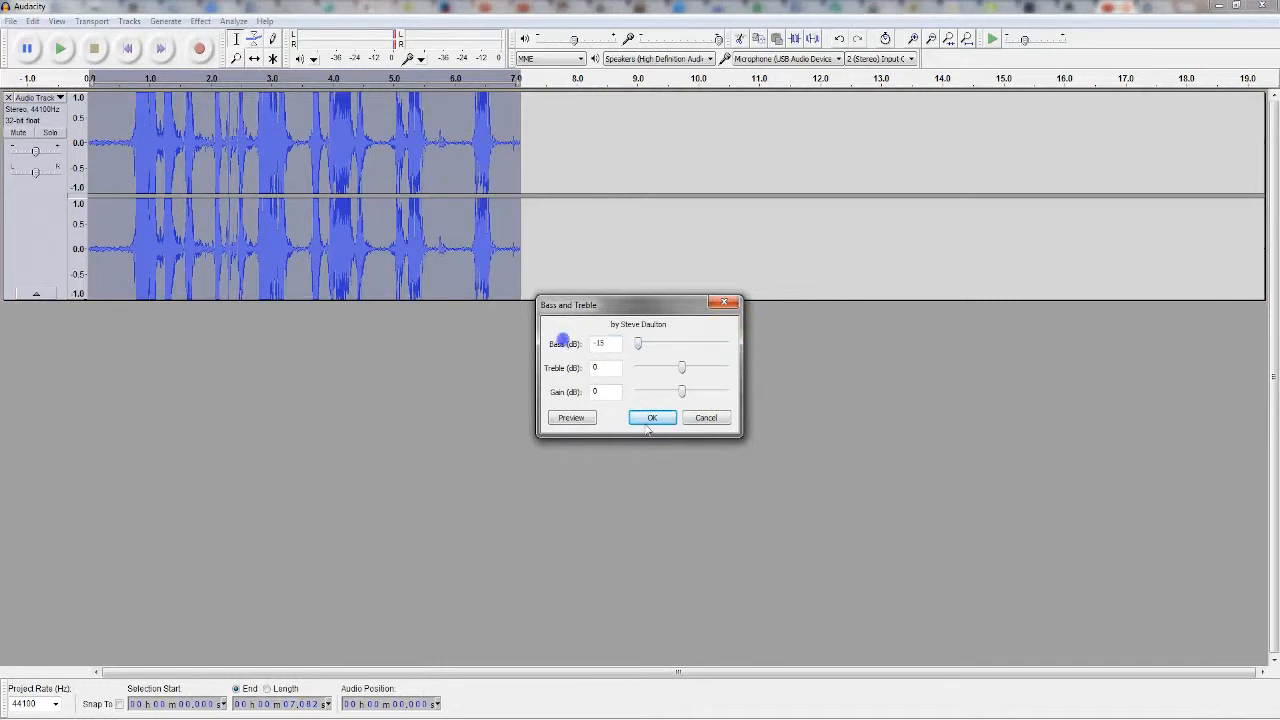
left_click(637, 342)
left_click(652, 418)
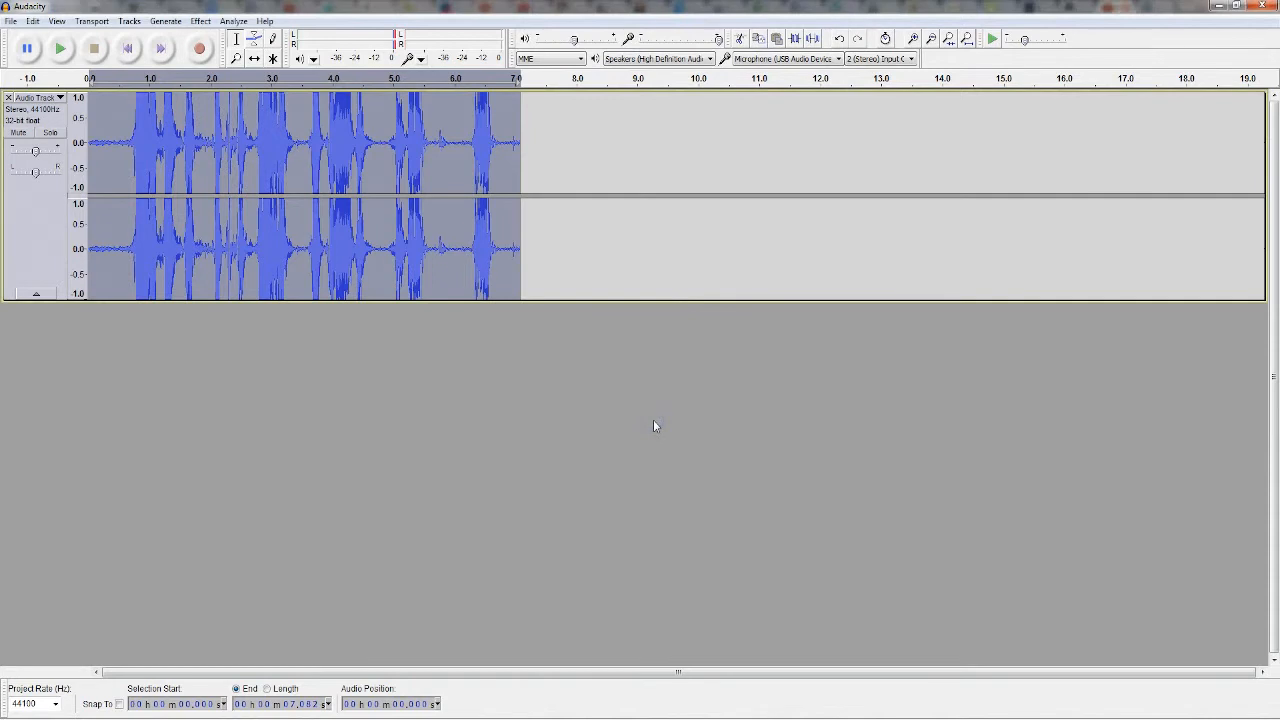
Undo the repeated Bass and Treble passes so that only the first bass boost stays on the noise-reduced clip
left_click(32, 21)
left_click(32, 21)
left_click(32, 21)
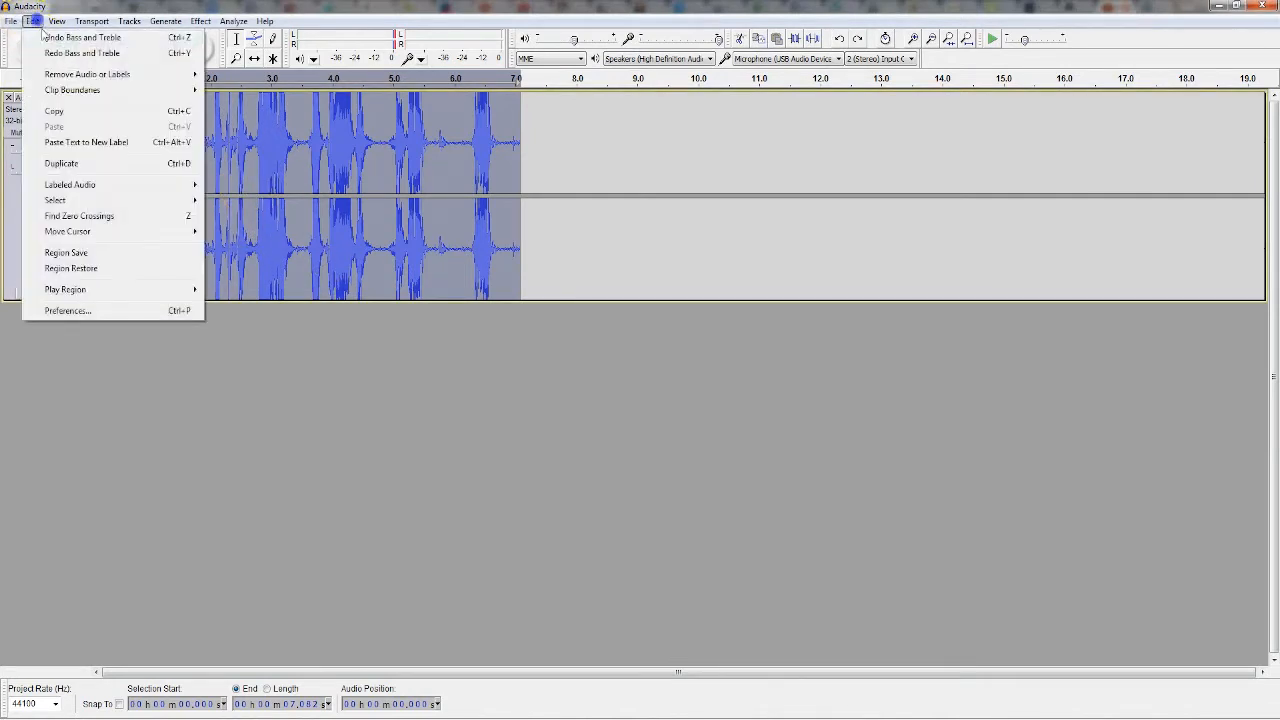
left_click(60, 37)
left_click(32, 21)
left_click(47, 37)
left_click(34, 21)
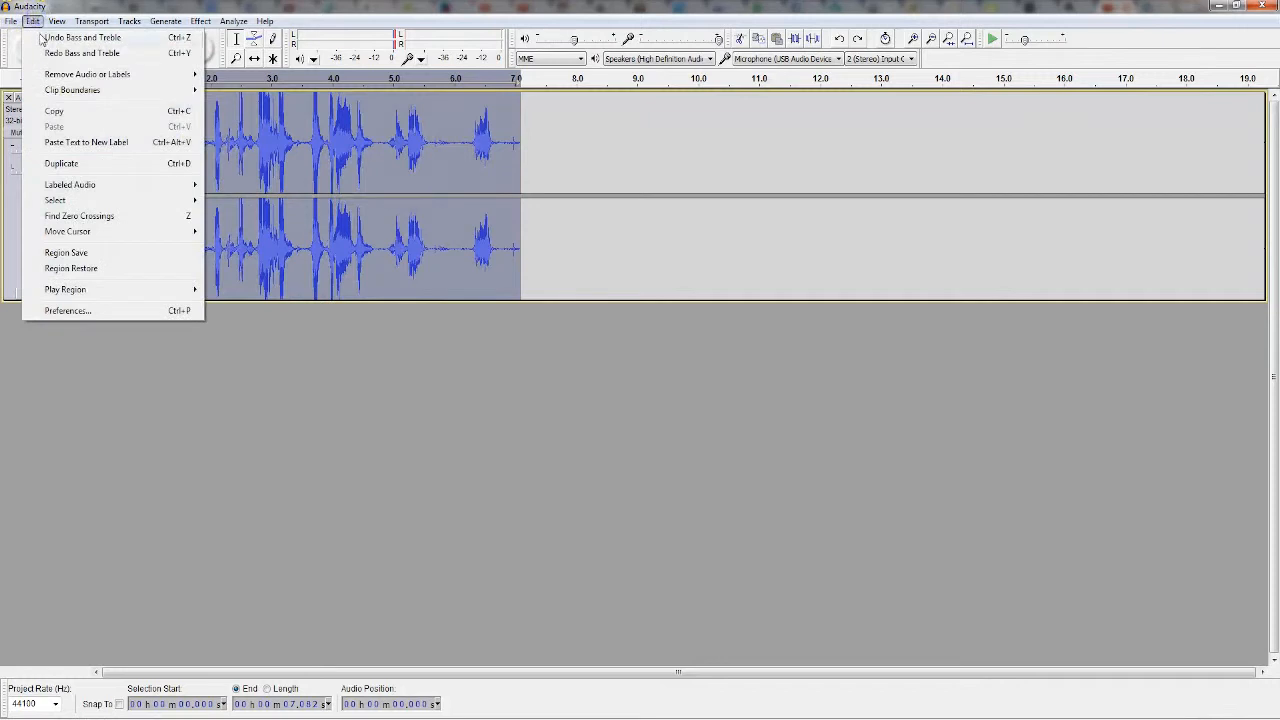
left_click(46, 37)
left_click(35, 21)
left_click(46, 38)
left_click(34, 22)
left_click(46, 37)
left_click(33, 21)
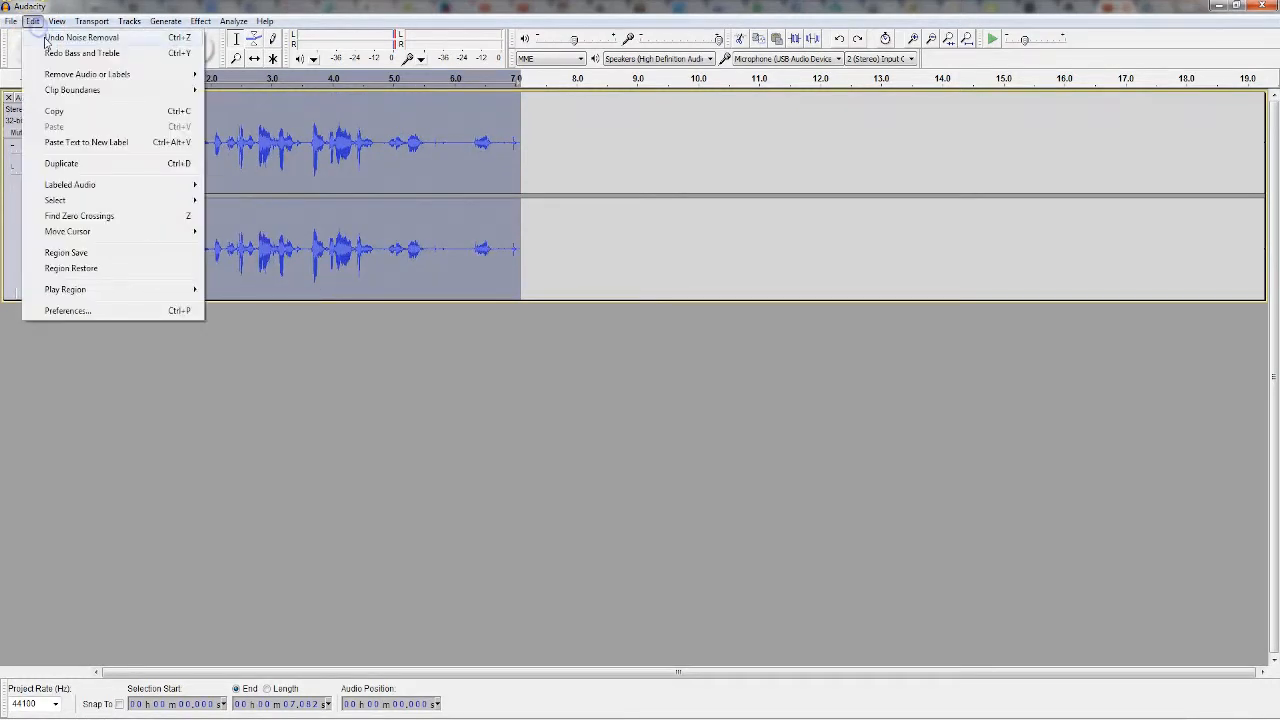
left_click(46, 37)
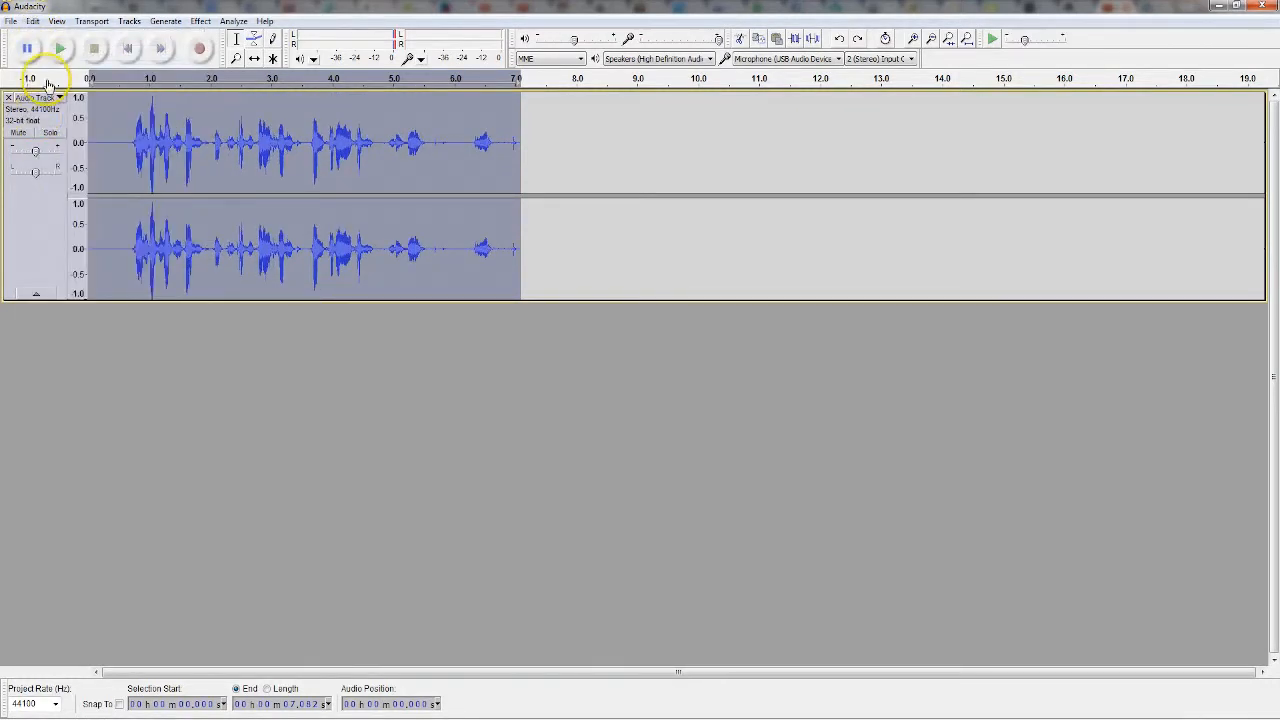
Play the bass-boosted clip, raise the playback volume to maximum for another listen, and restore the volume to its middle setting
left_click(60, 48)
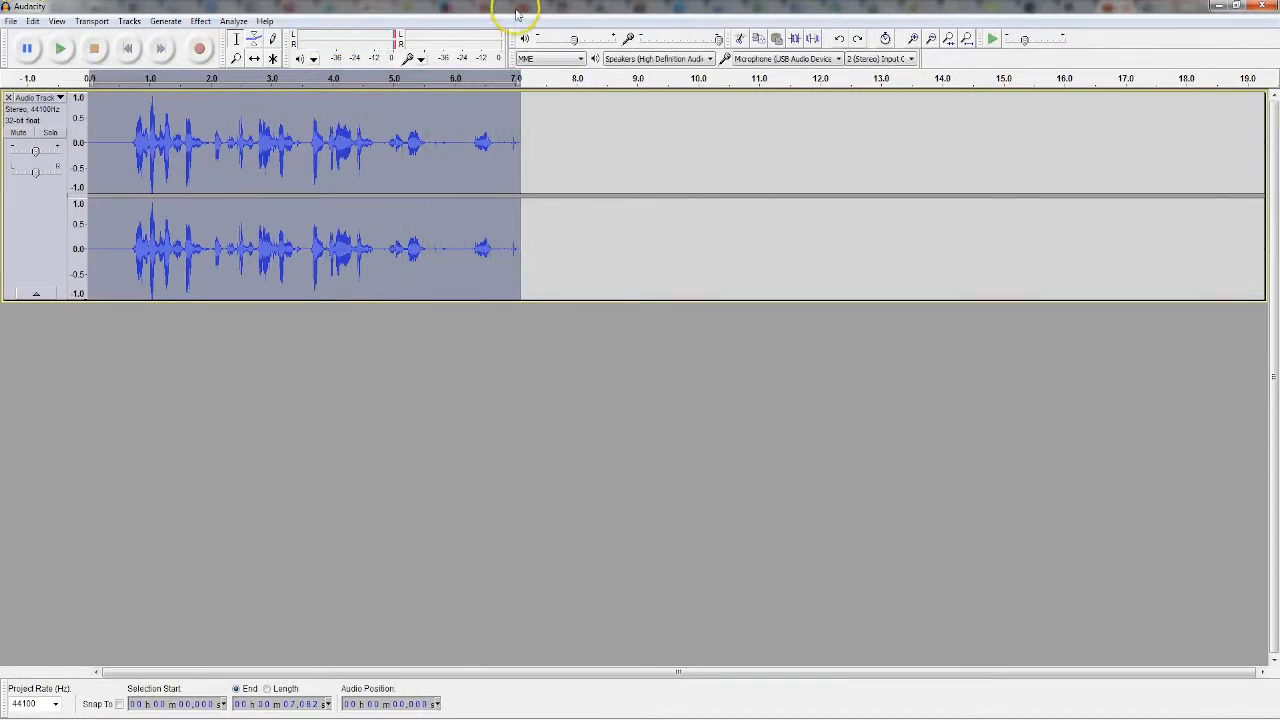
left_click(509, 78)
left_click(509, 78)
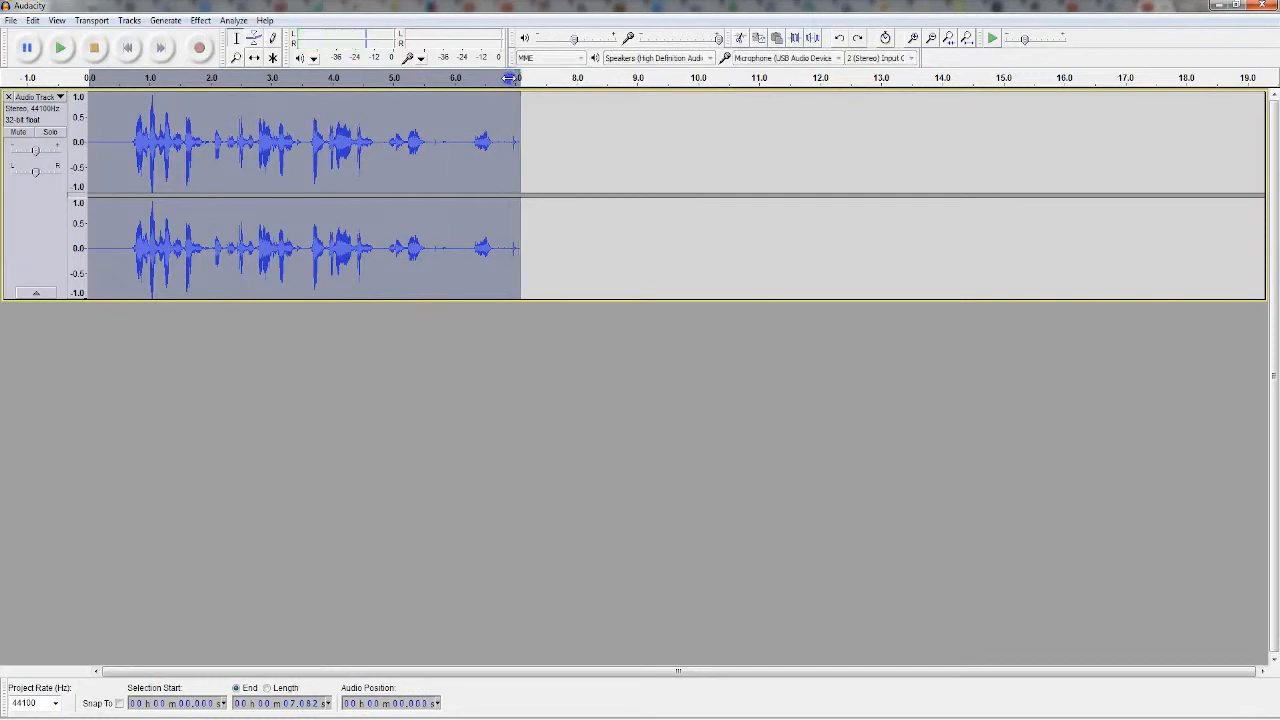
left_click_drag(578, 45, 614, 45)
left_click(60, 47)
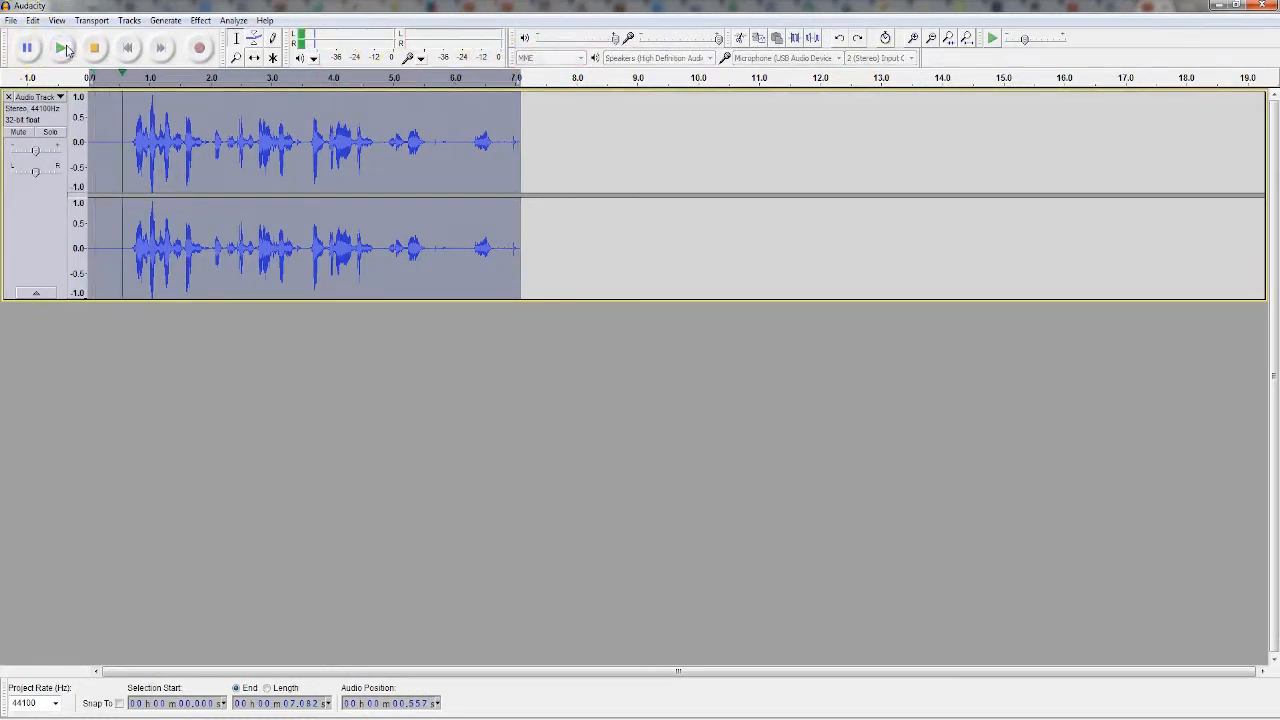
left_click_drag(613, 44, 574, 45)
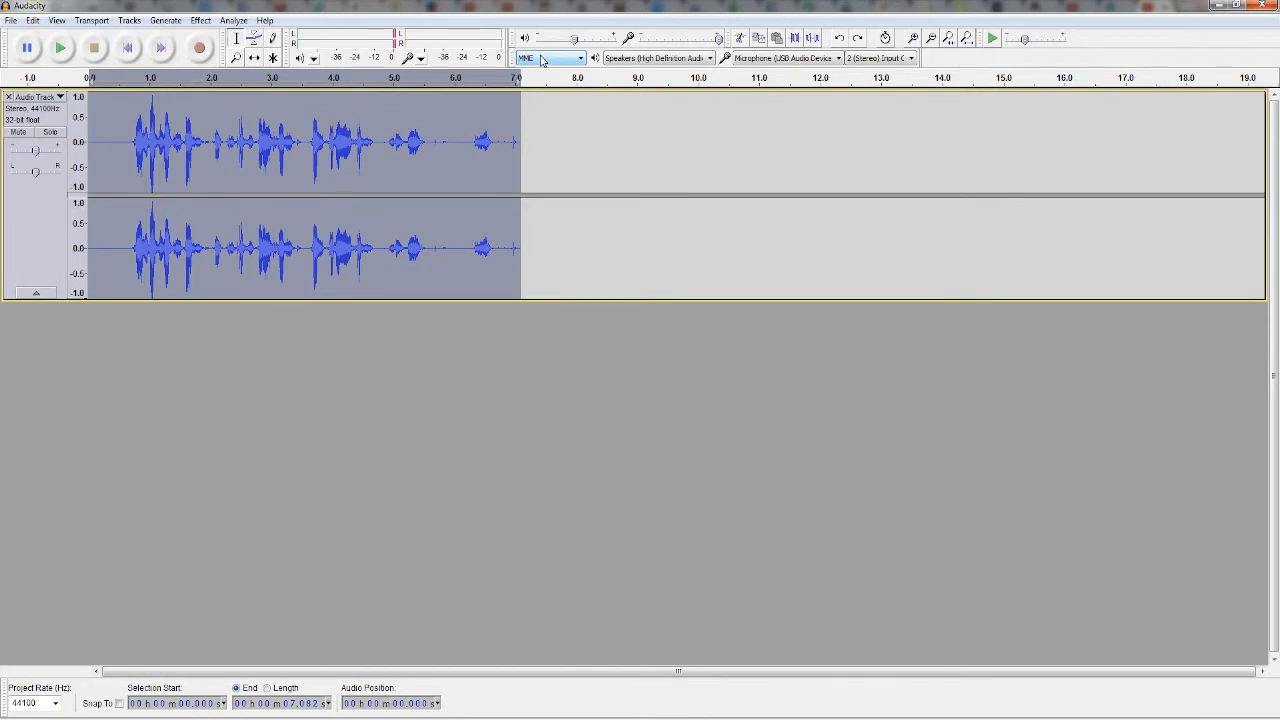
Try to export the clip to the desktop as an MP3 file named WAVHELI, leaving the metadata tags empty
left_click(11, 20)
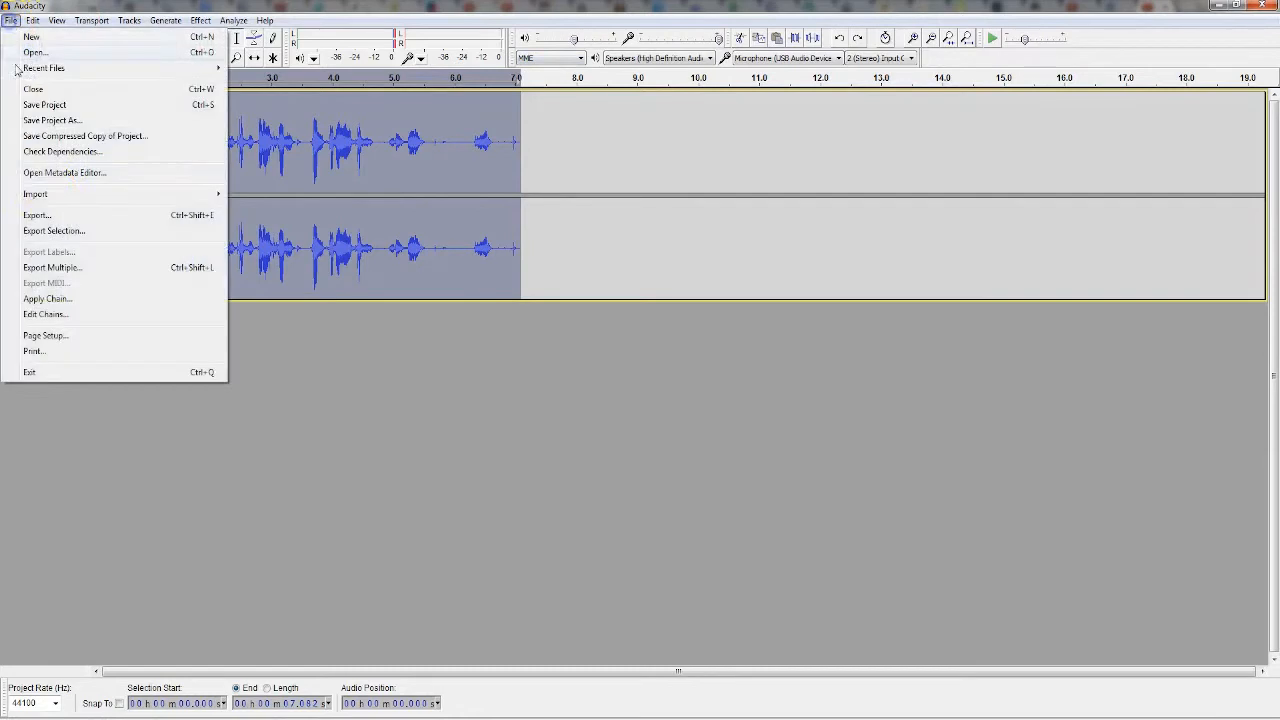
left_click(40, 220)
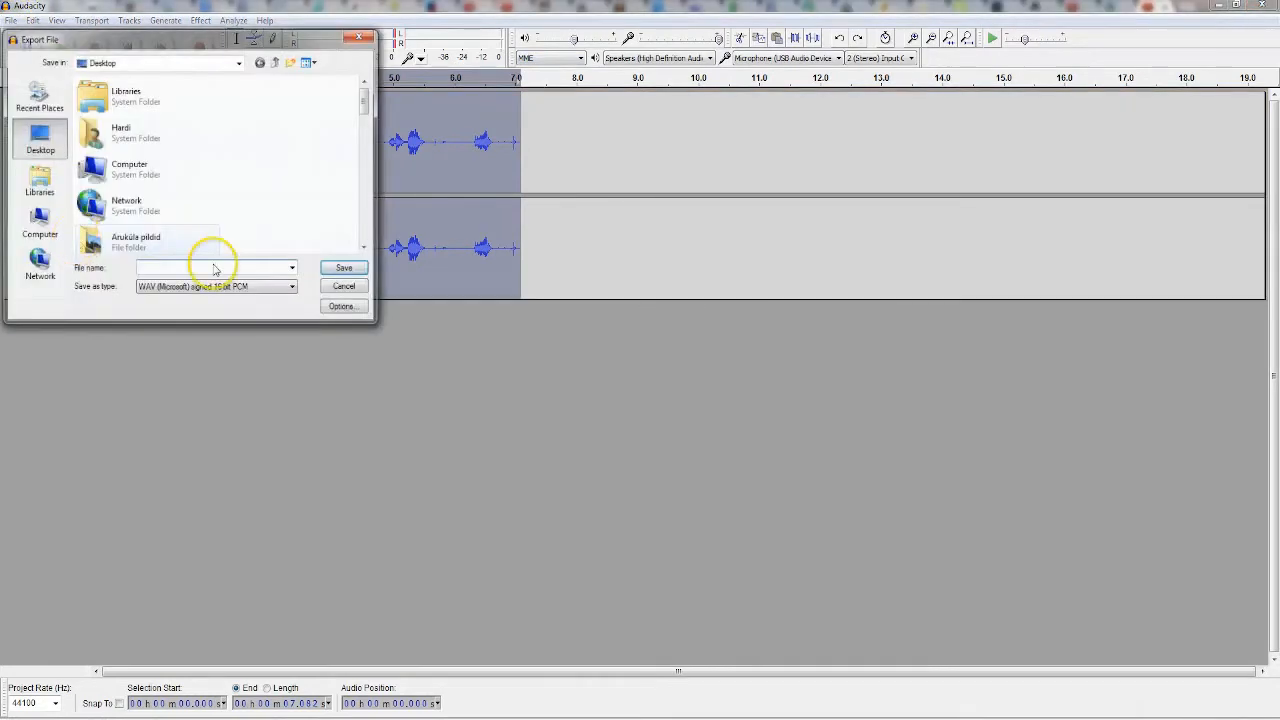
left_click(178, 288)
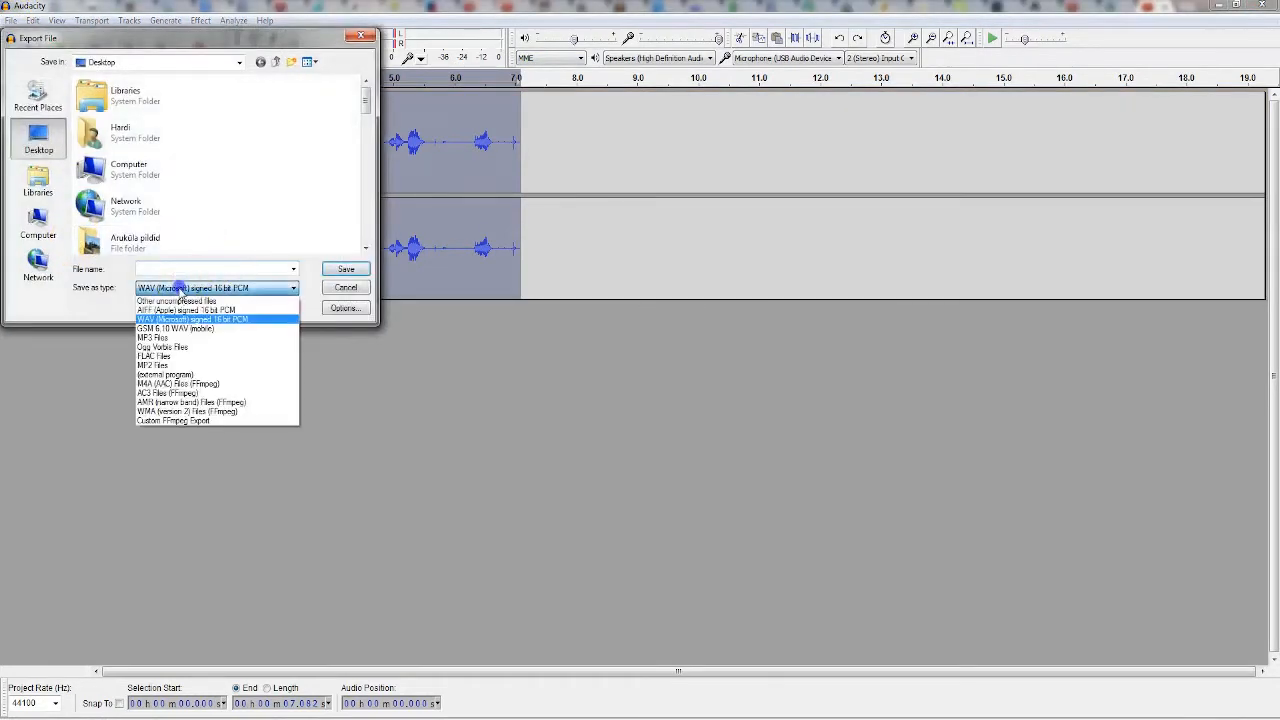
left_click(165, 338)
left_click(178, 267)
type("WAV")
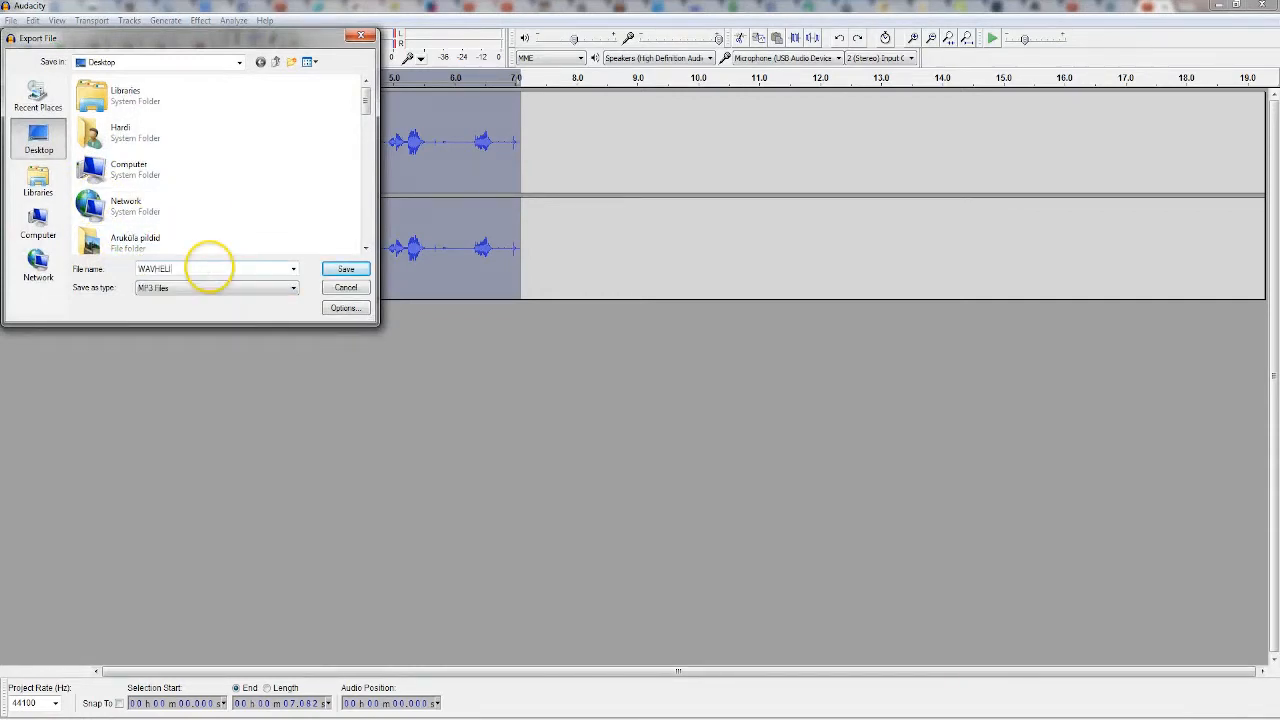
type("HELI")
key("Return")
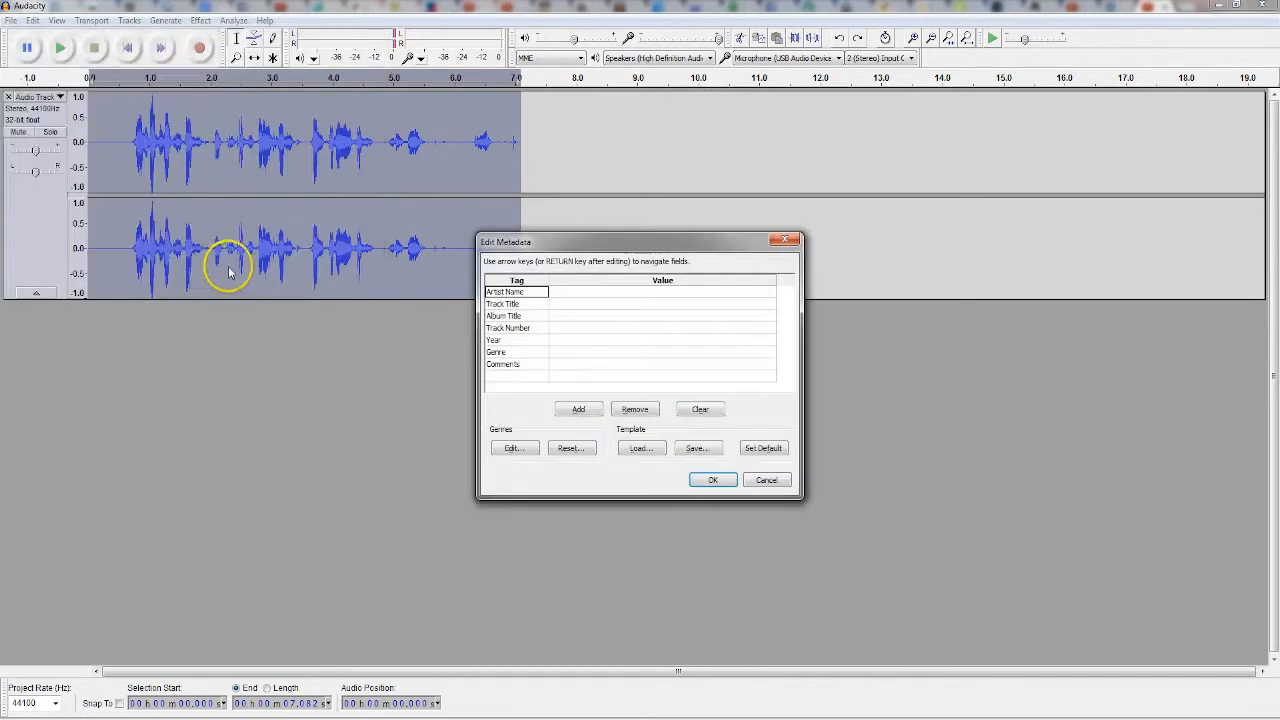
left_click(710, 481)
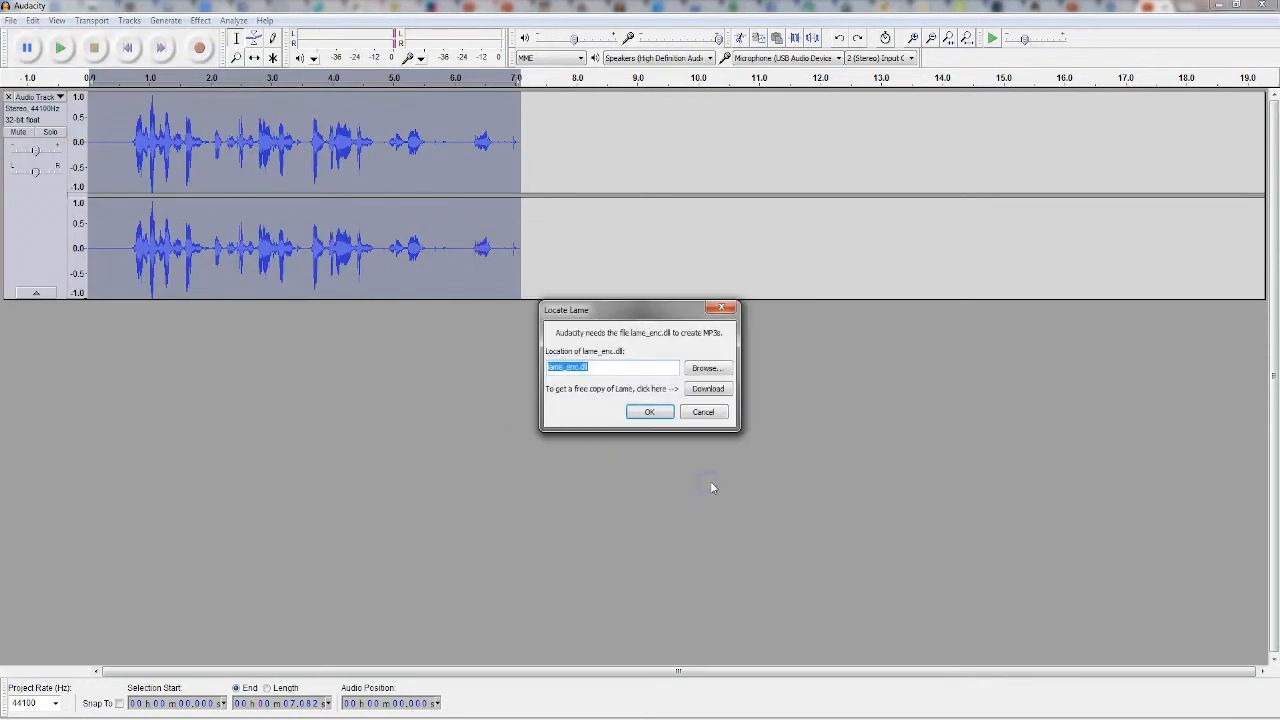
left_click(651, 411)
left_click(690, 417)
Export the clip to the desktop as a WAV (Microsoft) signed 16 bit PCM file named waf, leaving the metadata tags empty
left_click(12, 20)
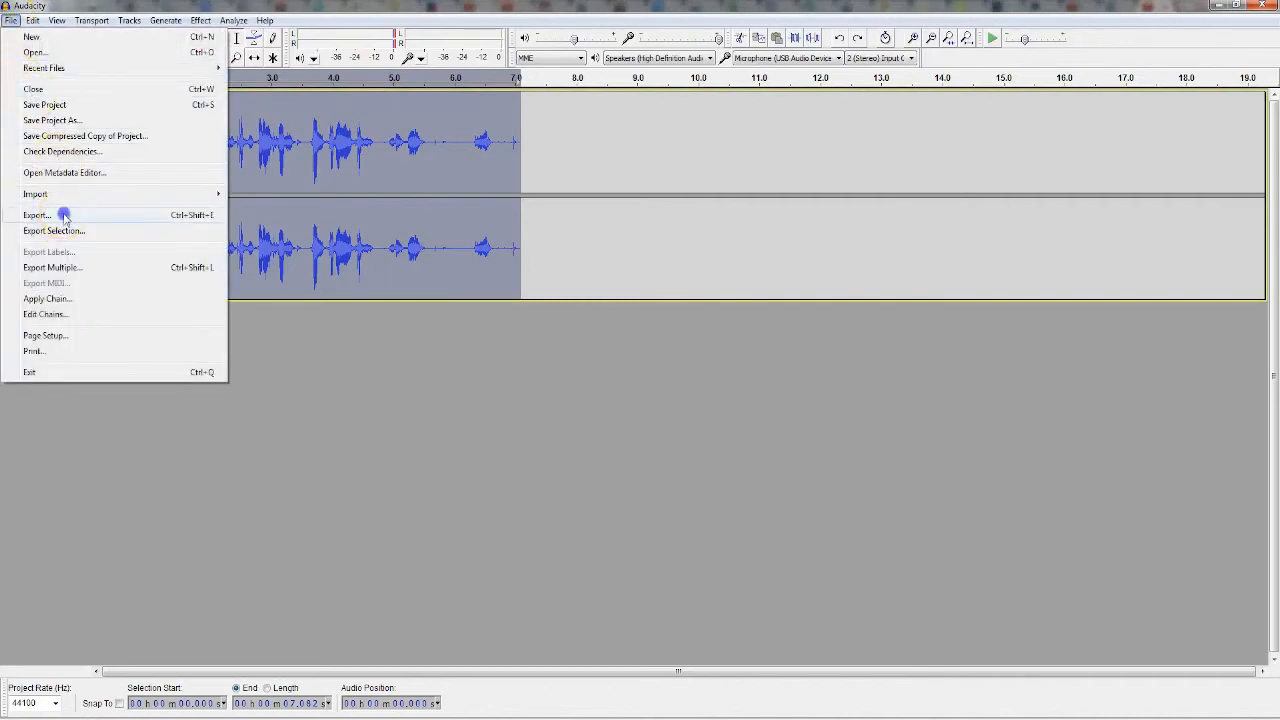
left_click(55, 214)
left_click(175, 287)
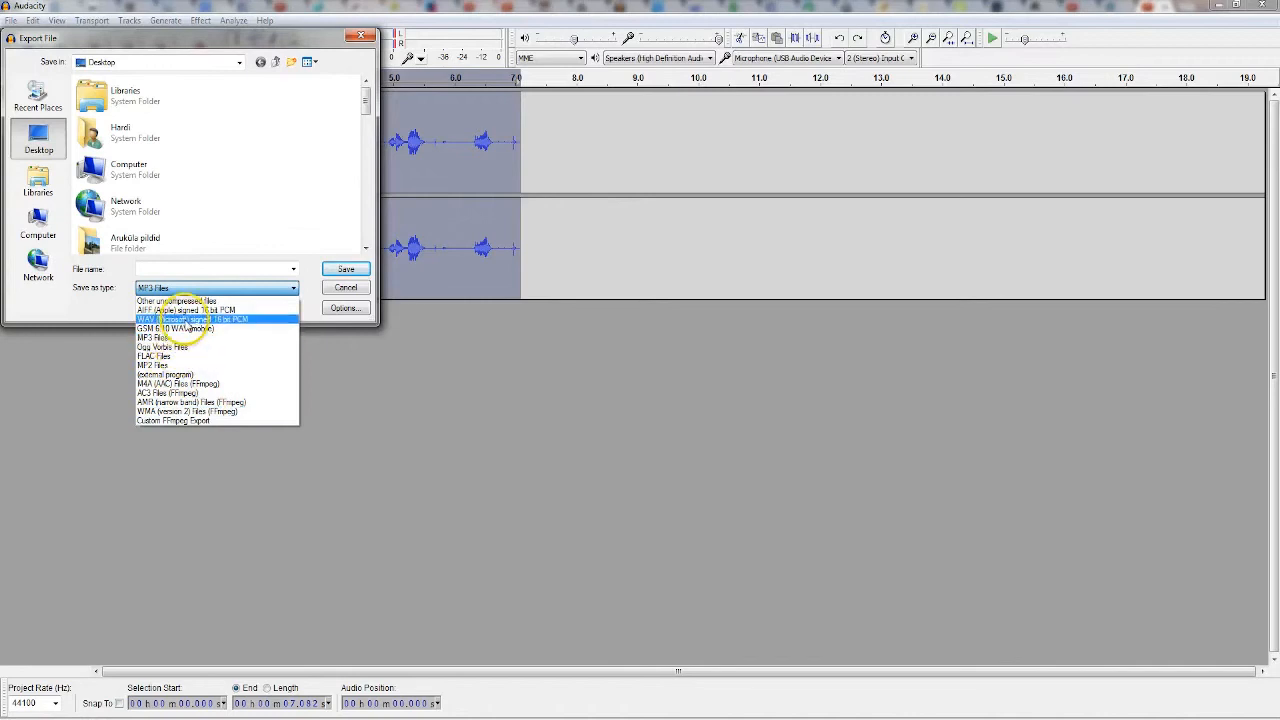
left_click(182, 319)
left_click(162, 270)
type("wav")
left_click(347, 269)
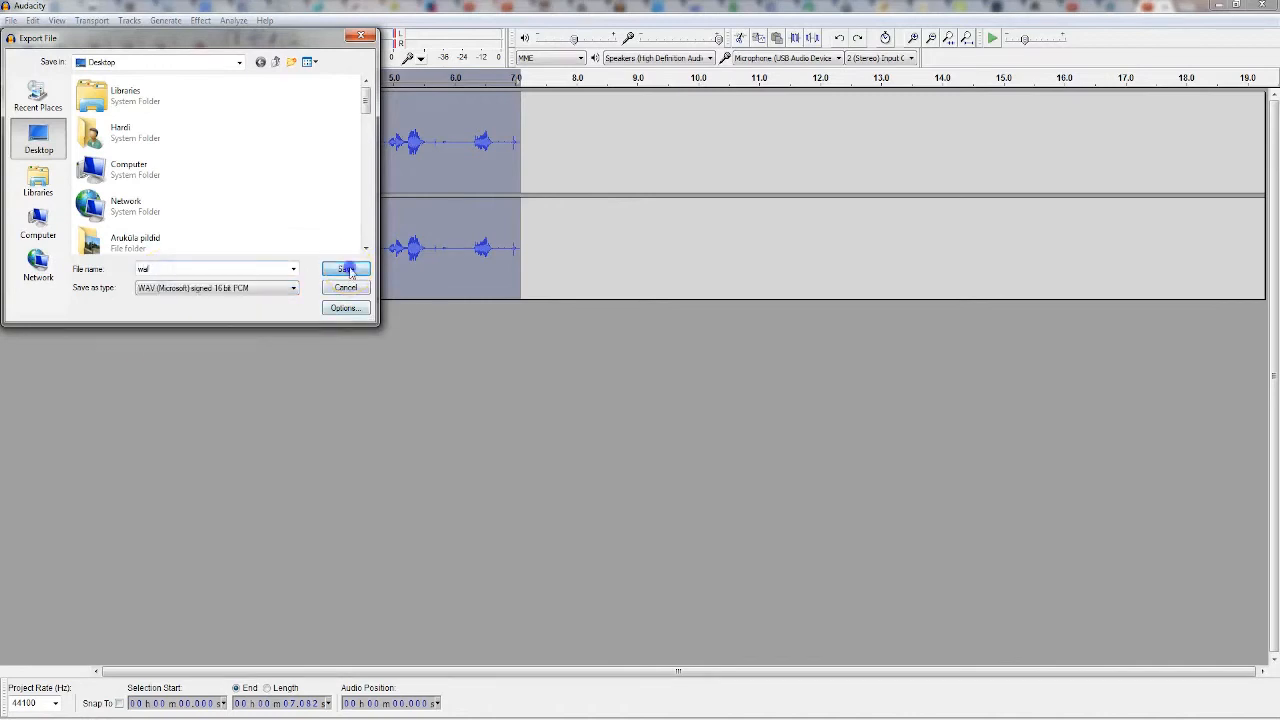
left_click(712, 481)
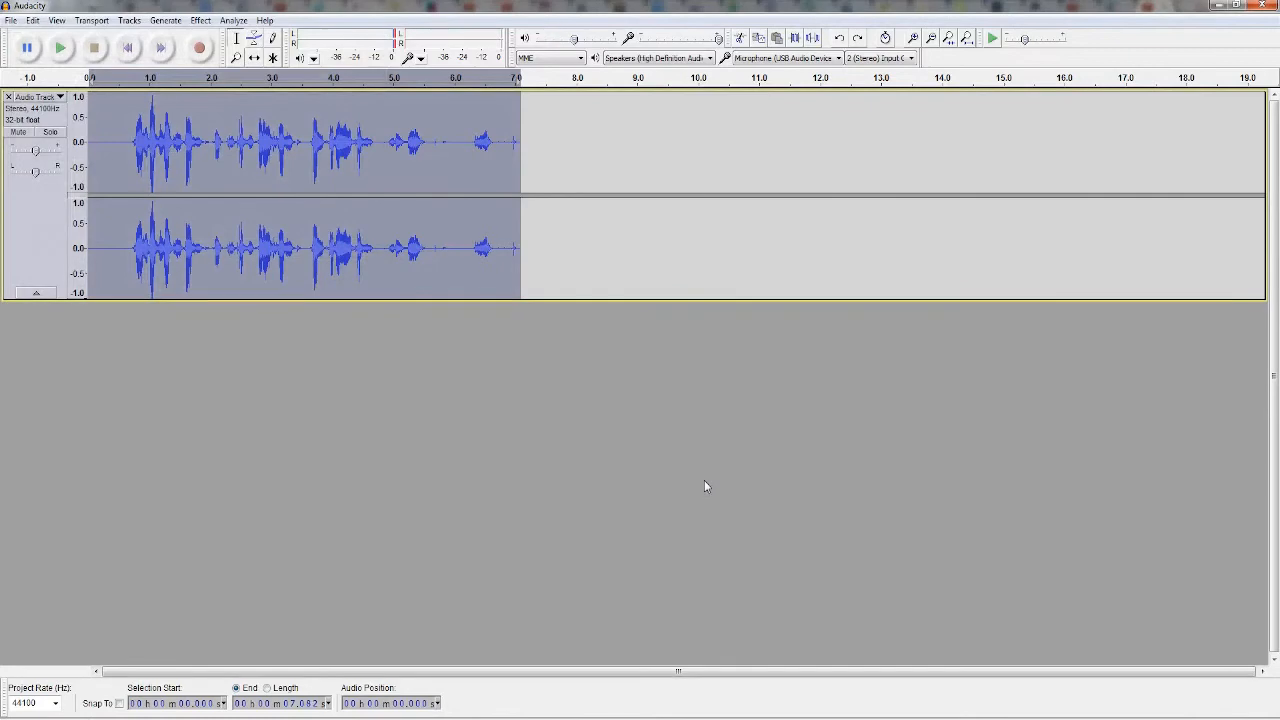
left_click(240, 719)
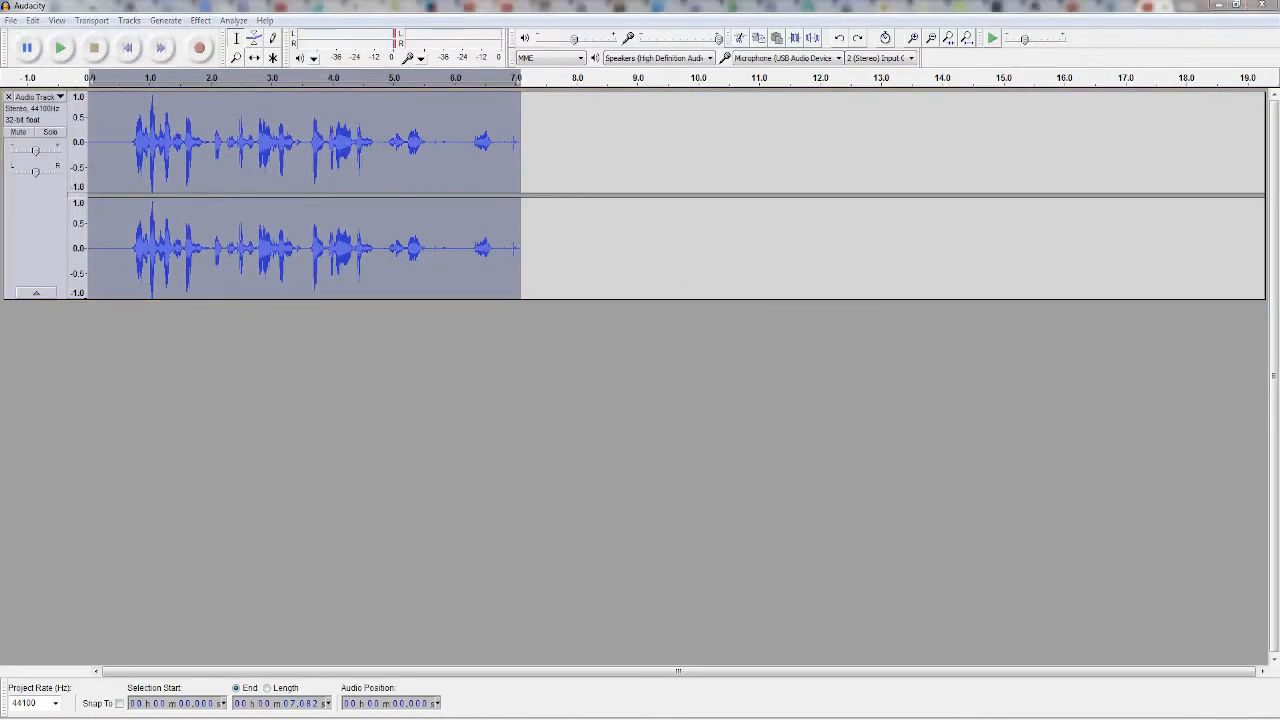